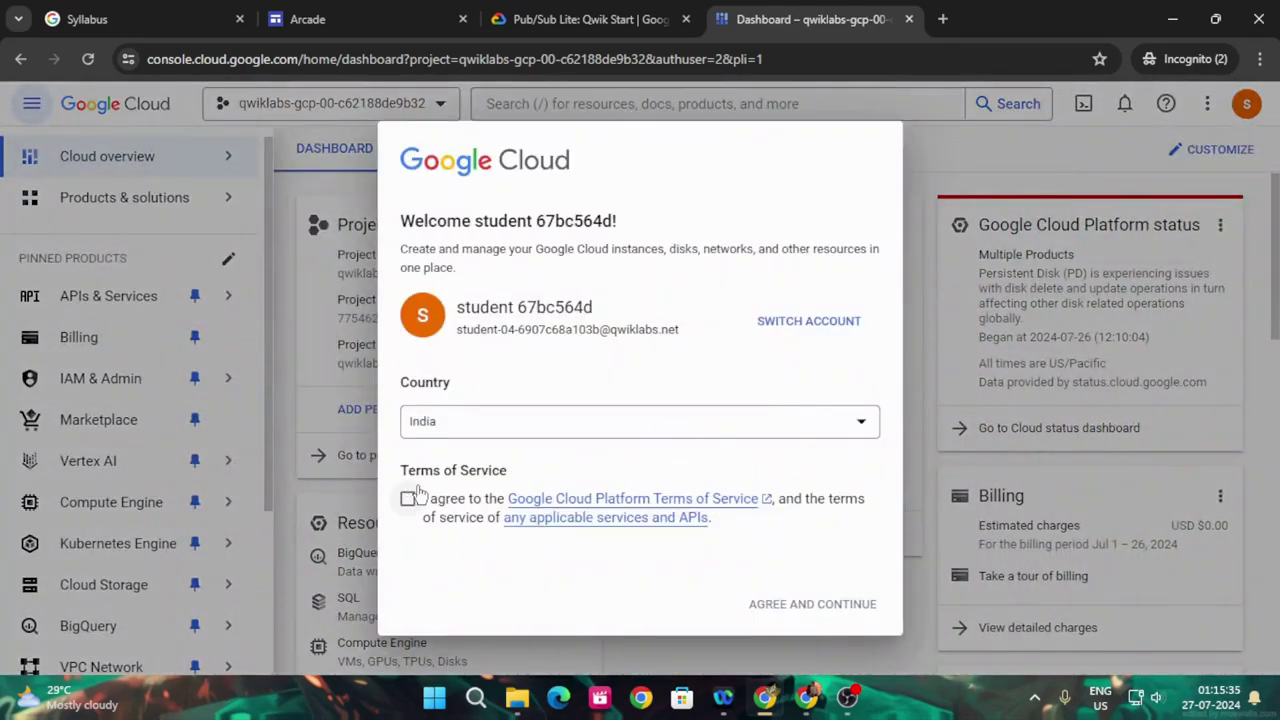
# Agree to the Google Cloud Platform Terms of Service and continue to the console.
pyautogui.click(410, 498)
pyautogui.click(785, 607)
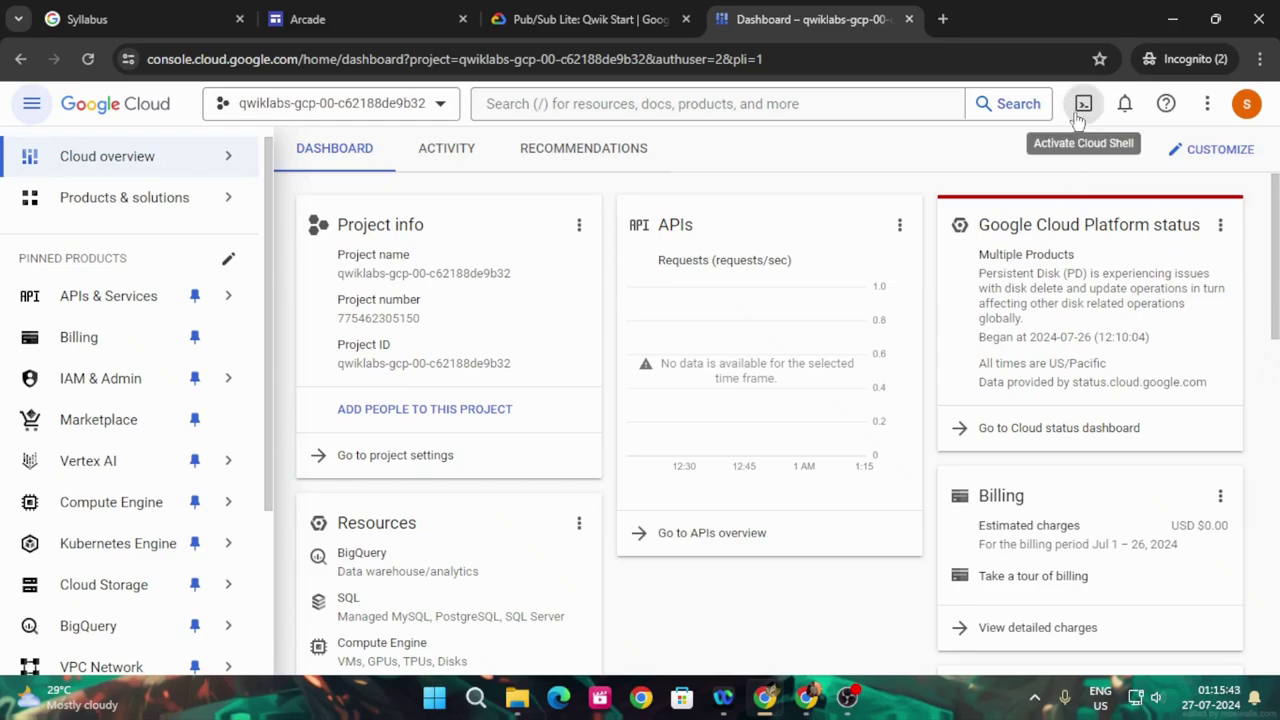
# Copy the gcloud auth list command from the Setup section of the Pub/Sub Lite lab instructions.
pyautogui.click(588, 20)
pyautogui.scroll(-15, 556, 413)
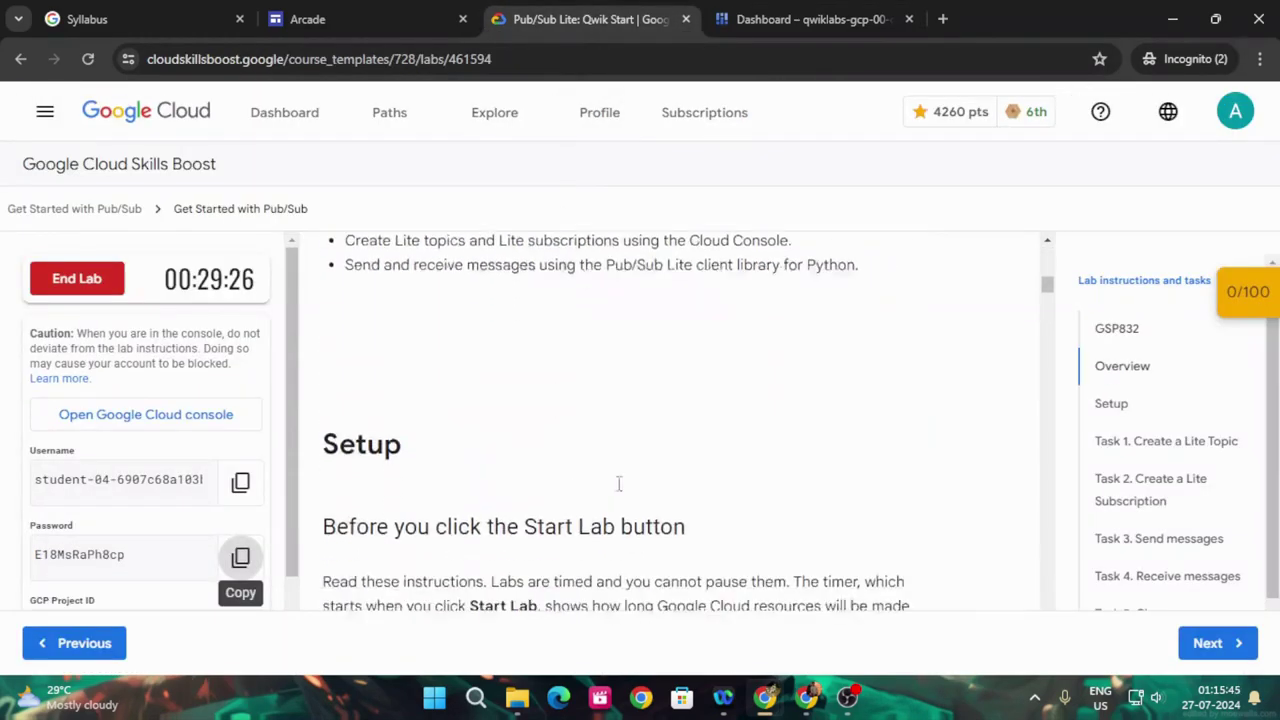
pyautogui.scroll(-15, 670, 476)
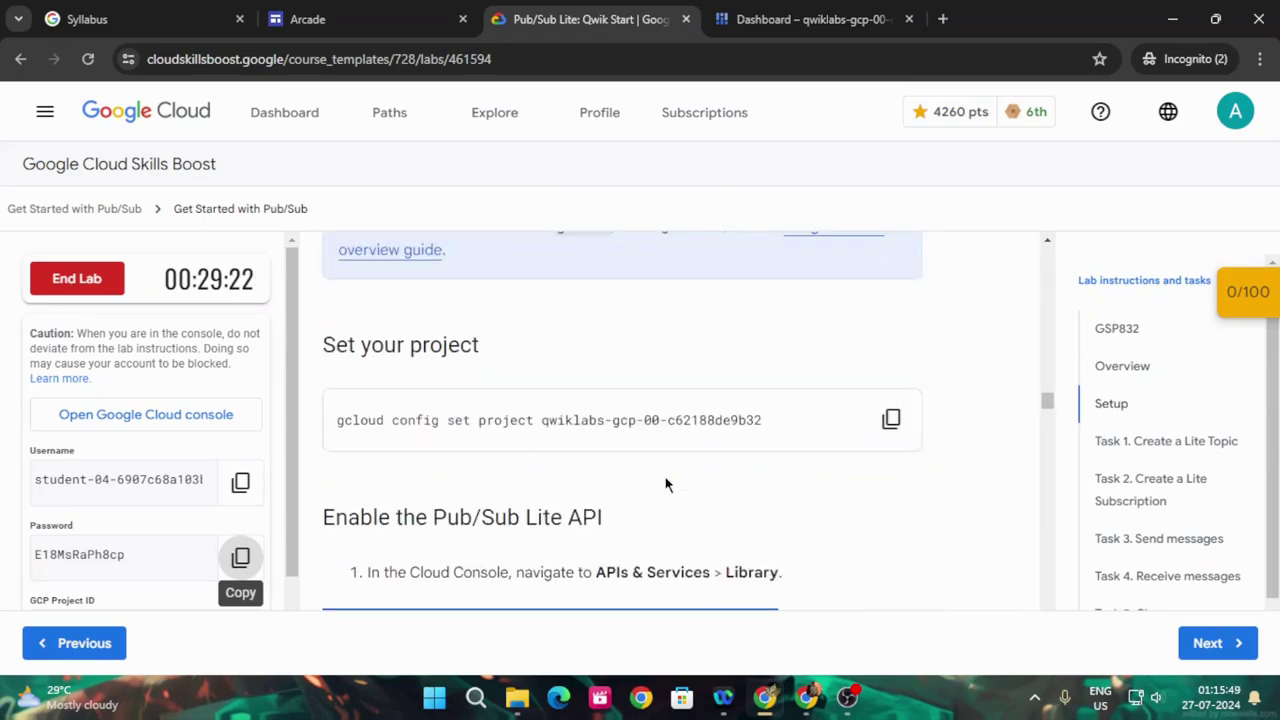
pyautogui.scroll(5, 665, 484)
pyautogui.click(891, 358)
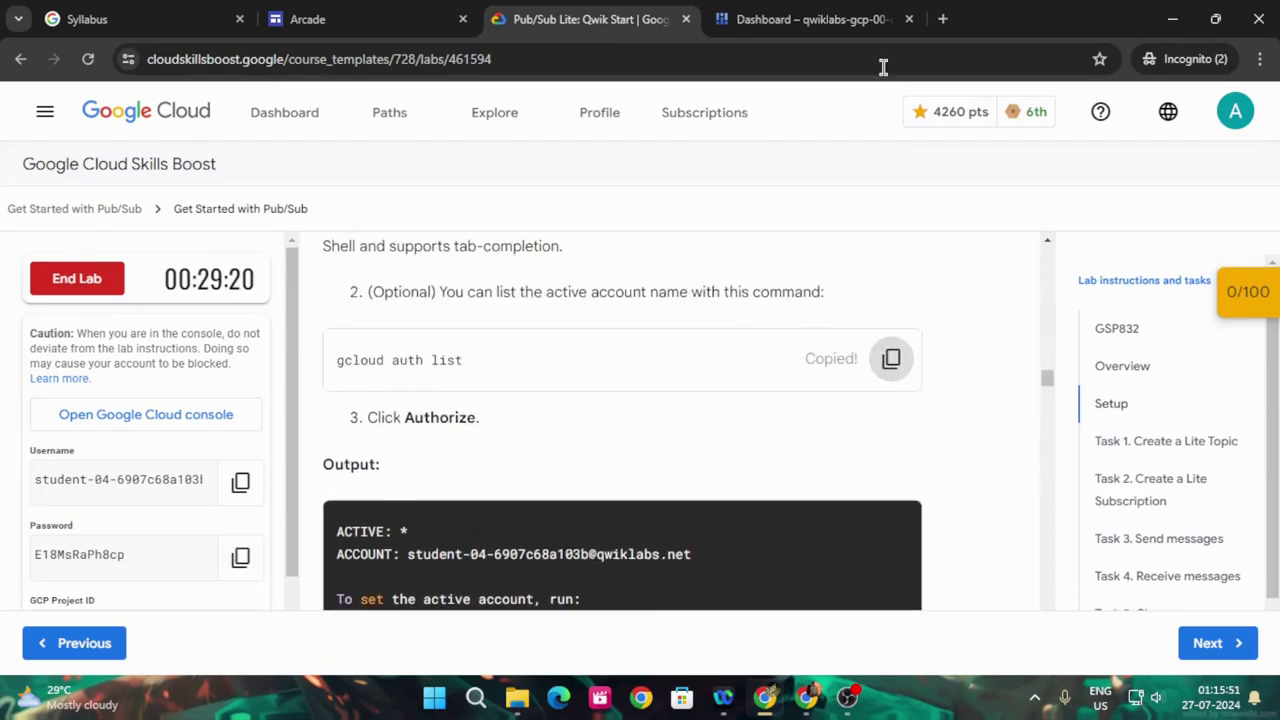
# Activate Cloud Shell in the Google Cloud console and continue past its introduction.
pyautogui.click(837, 16)
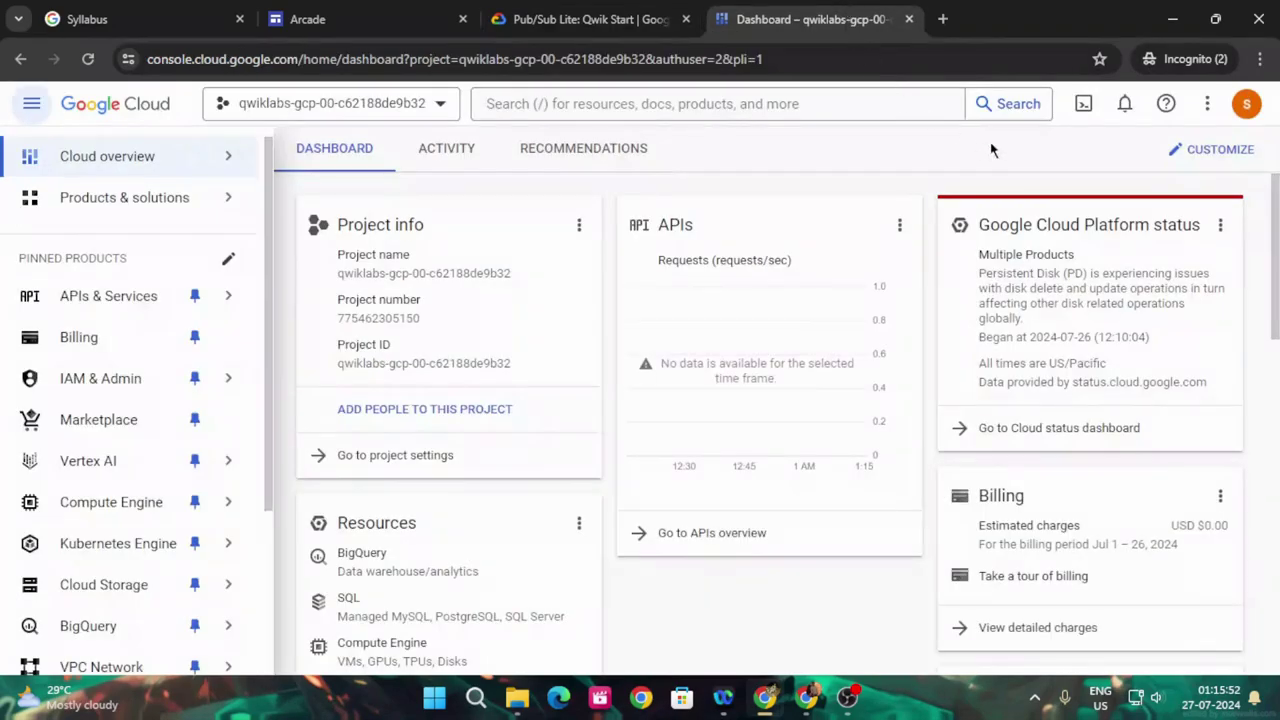
pyautogui.click(1080, 108)
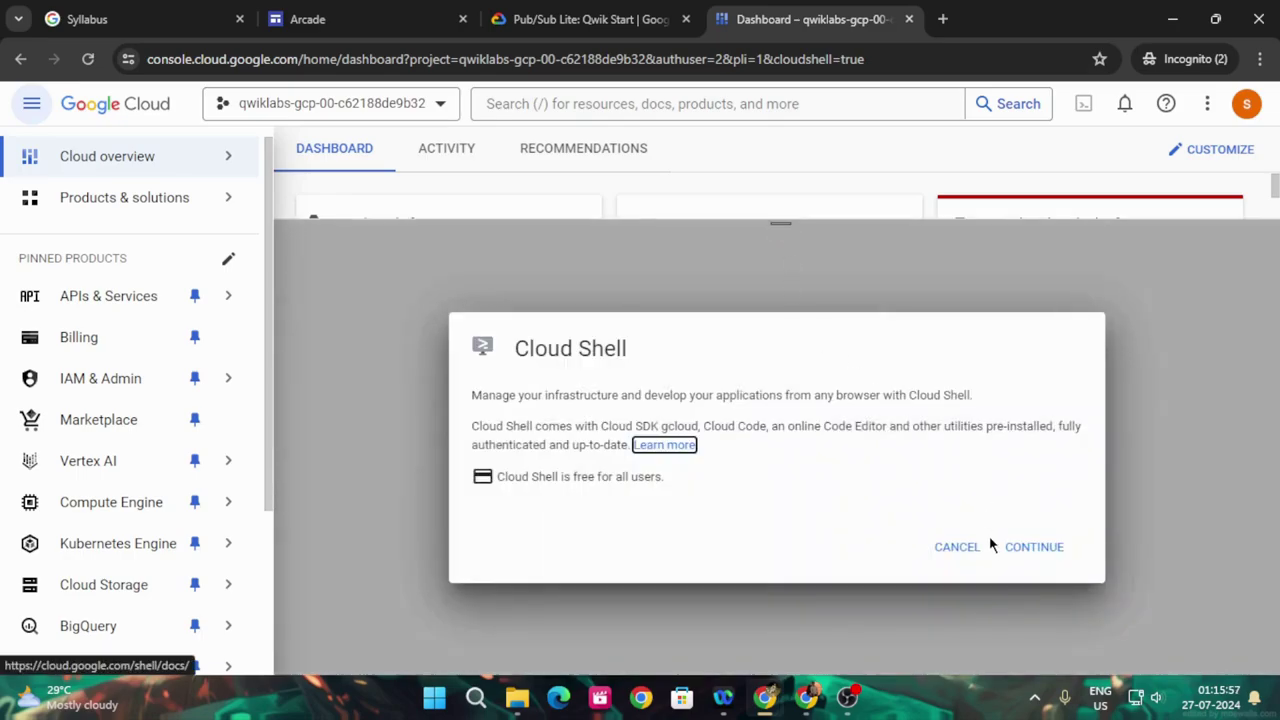
pyautogui.click(1013, 548)
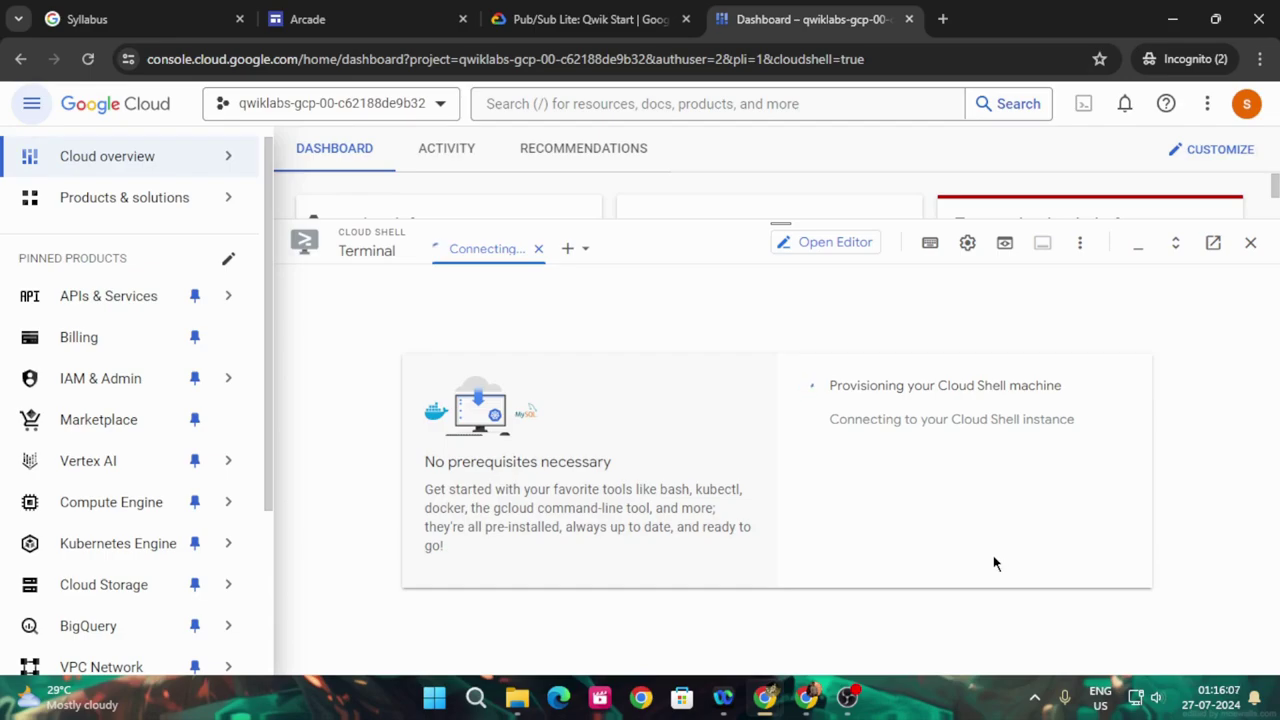
# Run gcloud auth list in the Cloud Shell terminal and authorize Cloud Shell to use the credentials.
pyautogui.click(920, 356)
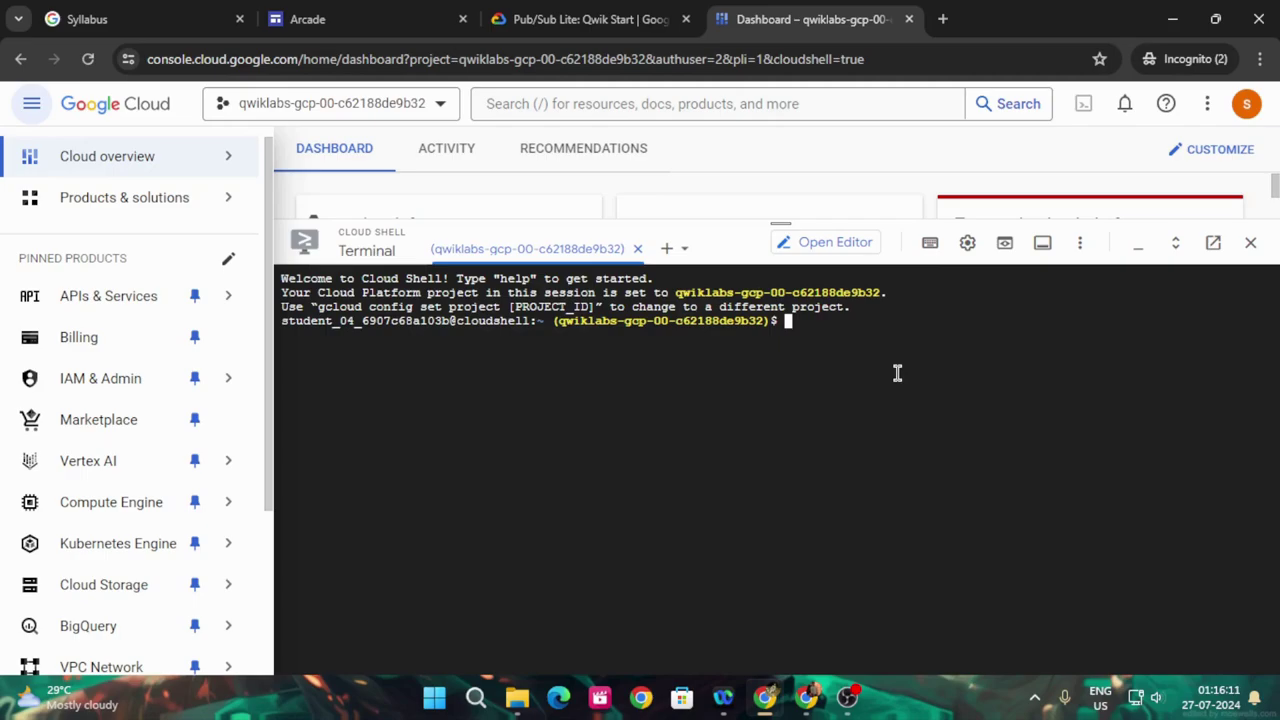
pyautogui.hotkey('ctrl', 'v')
pyautogui.press('Return')
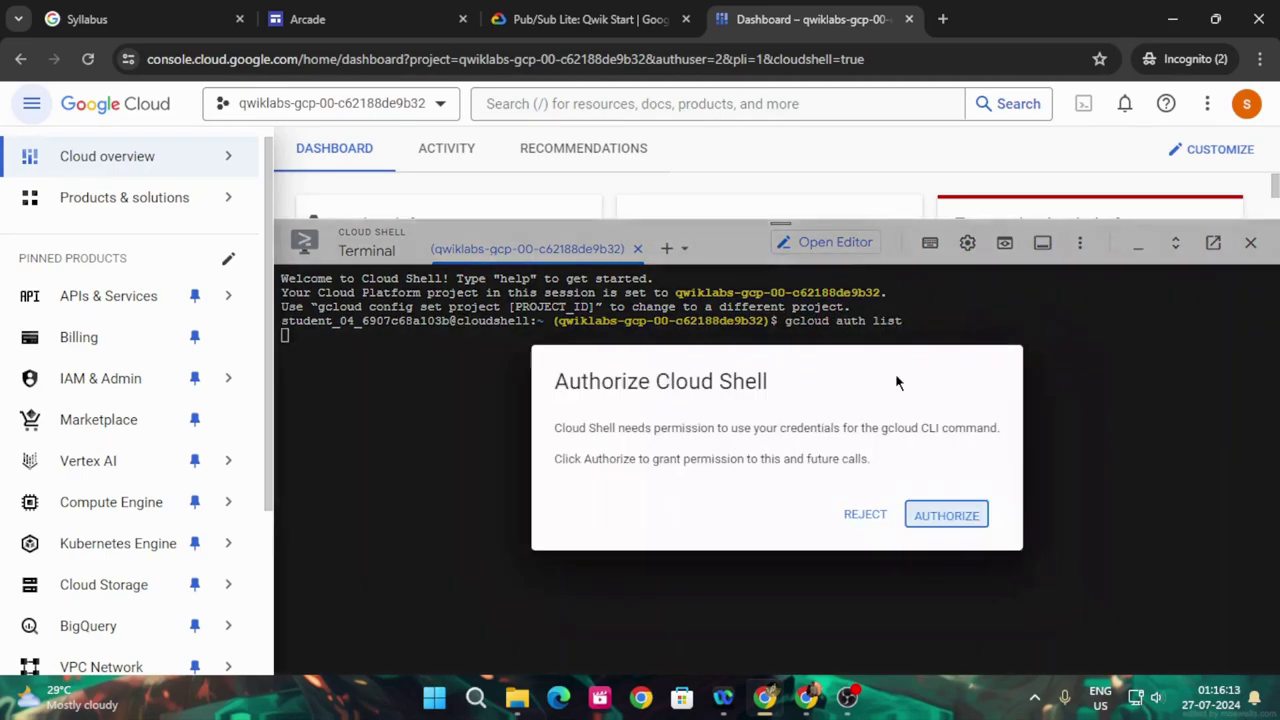
pyautogui.click(929, 527)
# Copy the gcloud config list project command from the lab instructions and run it in Cloud Shell.
pyautogui.click(590, 19)
pyautogui.scroll(-3, 720, 502)
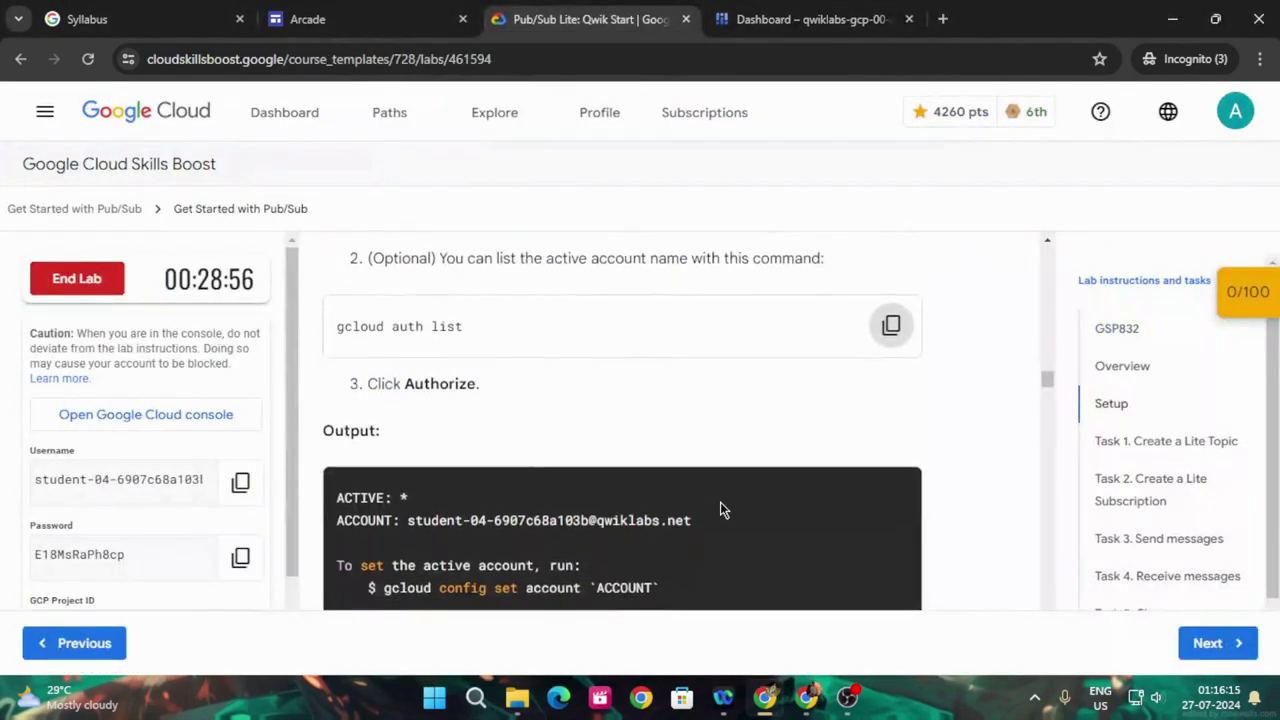
pyautogui.click(904, 478)
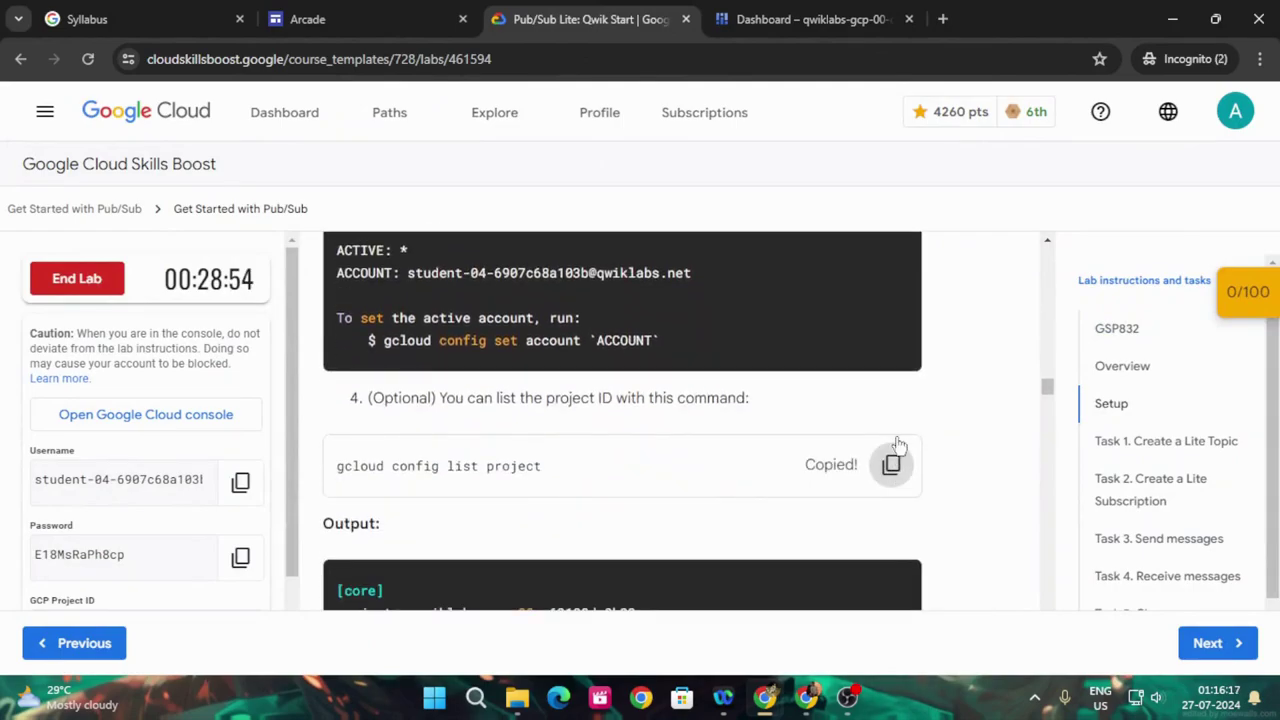
pyautogui.click(810, 19)
pyautogui.rightClick(797, 451)
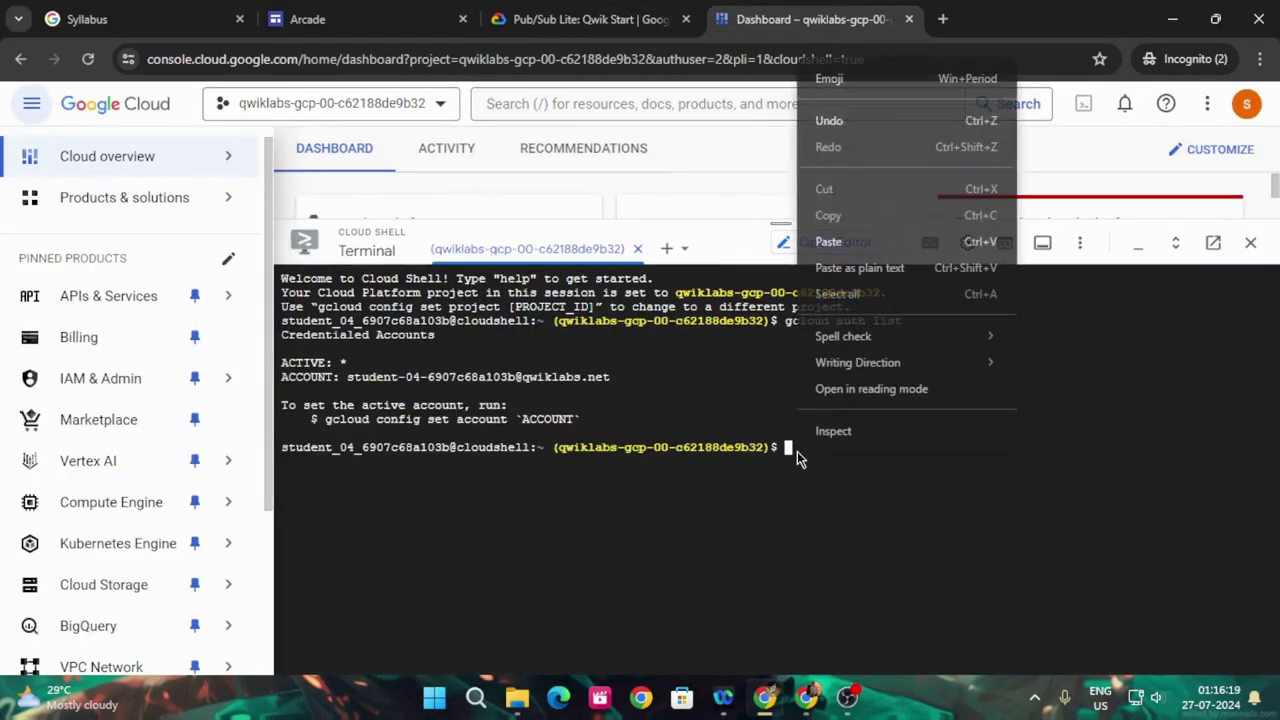
pyautogui.click(868, 263)
pyautogui.press('Return')
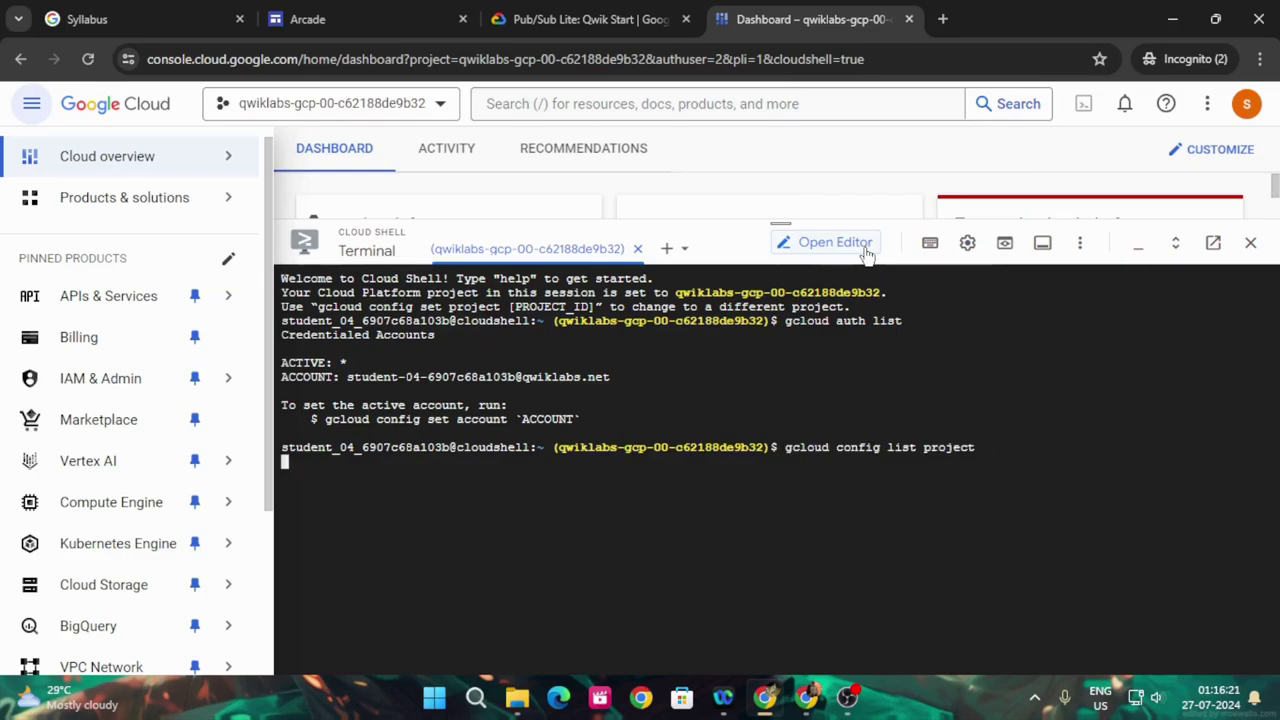
# Copy the set-project command from the lab and run gcloud config set project qwiklabs-gcp-00-c62188de9b32 in Cloud Shell.
pyautogui.click(605, 15)
pyautogui.scroll(-5, 806, 460)
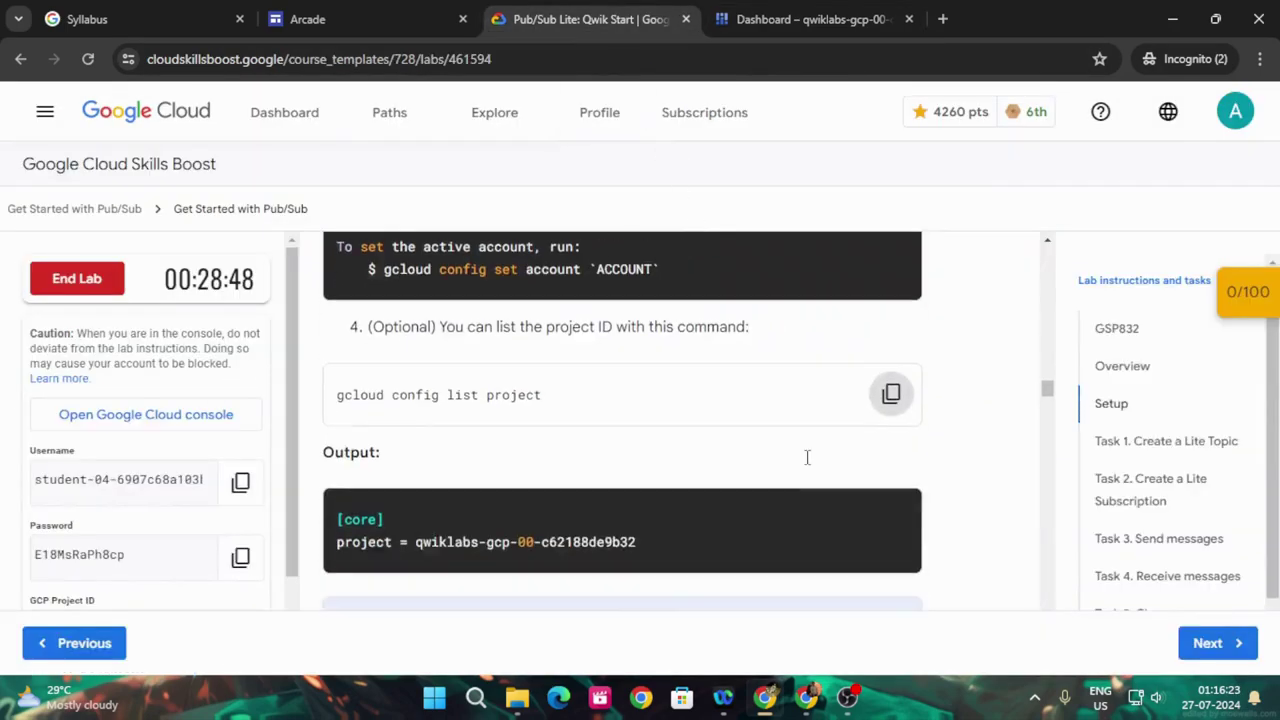
pyautogui.click(891, 419)
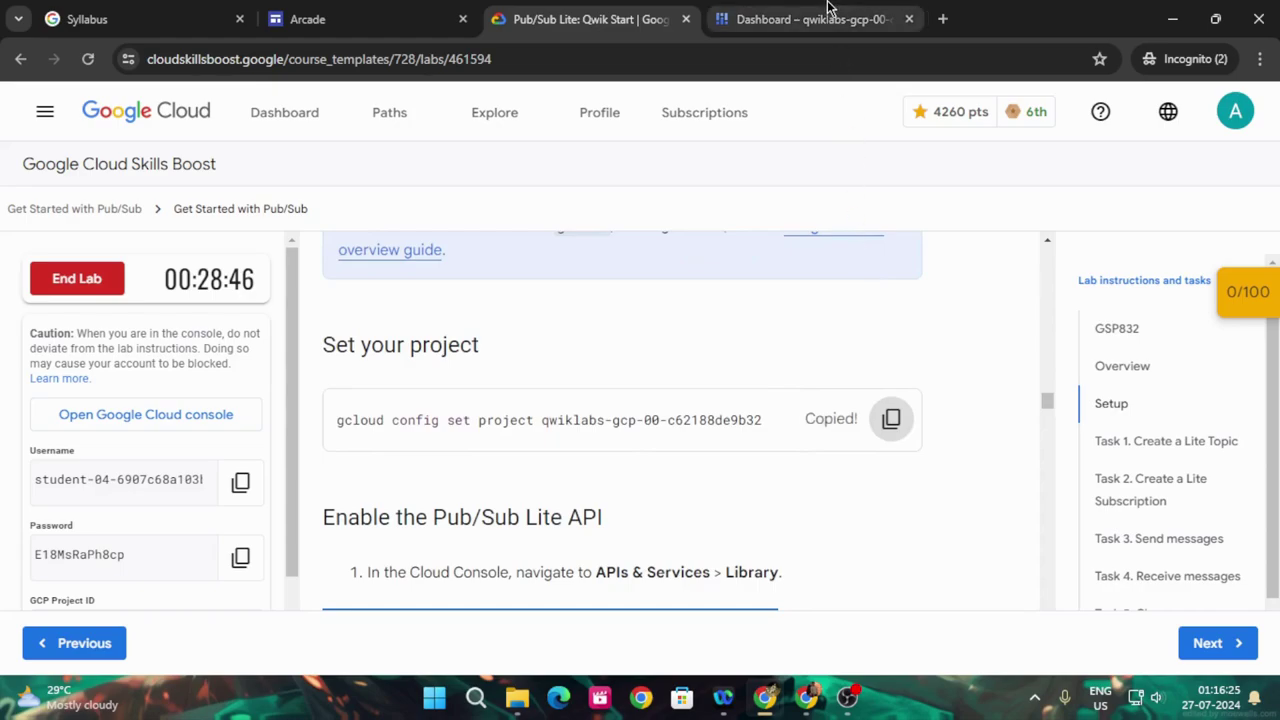
pyautogui.click(805, 19)
pyautogui.rightClick(819, 486)
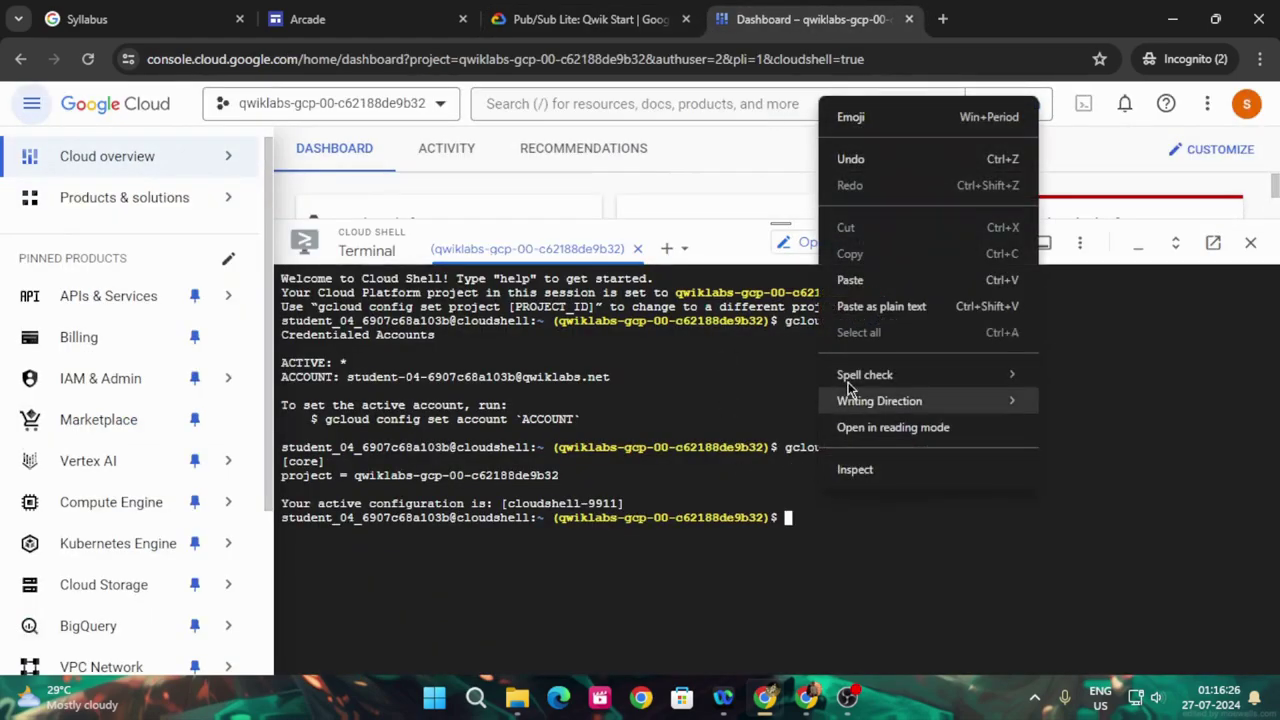
pyautogui.click(850, 280)
pyautogui.press('Return')
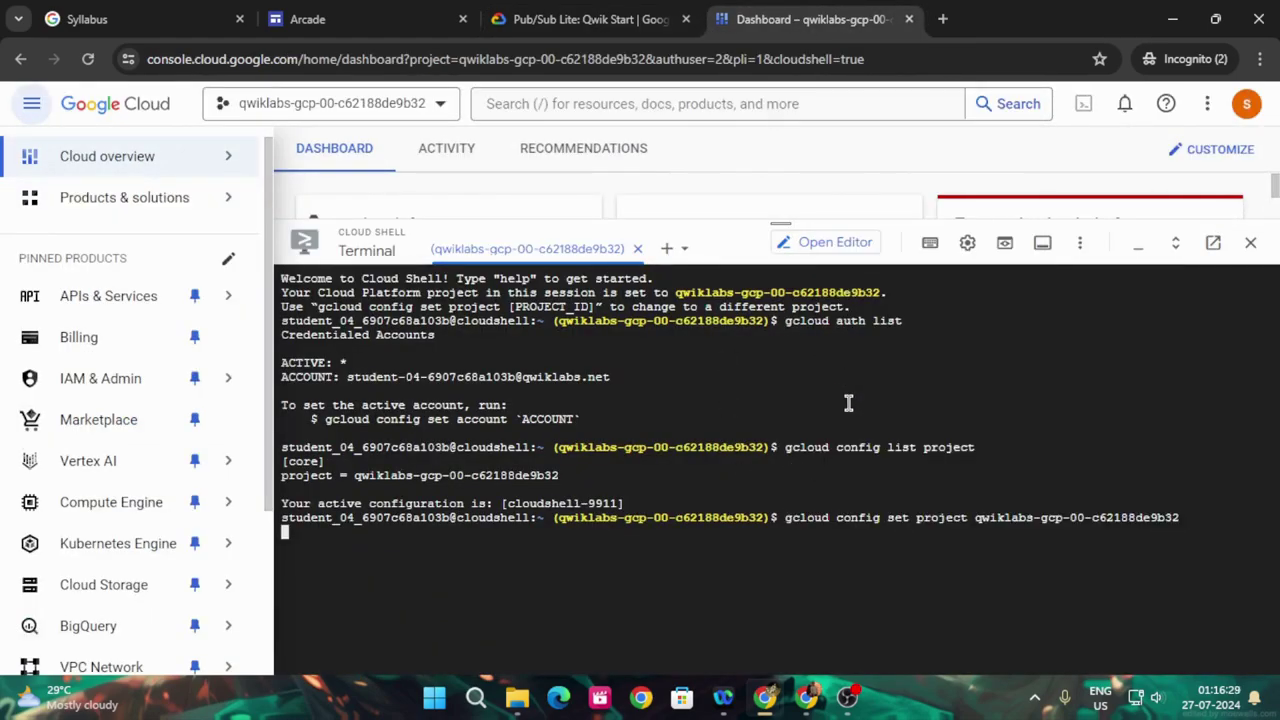
# Copy the API name "Pub/Sub Lite" from the lab's instructions for enabling the API.
pyautogui.click(590, 19)
pyautogui.scroll(-6, 700, 420)
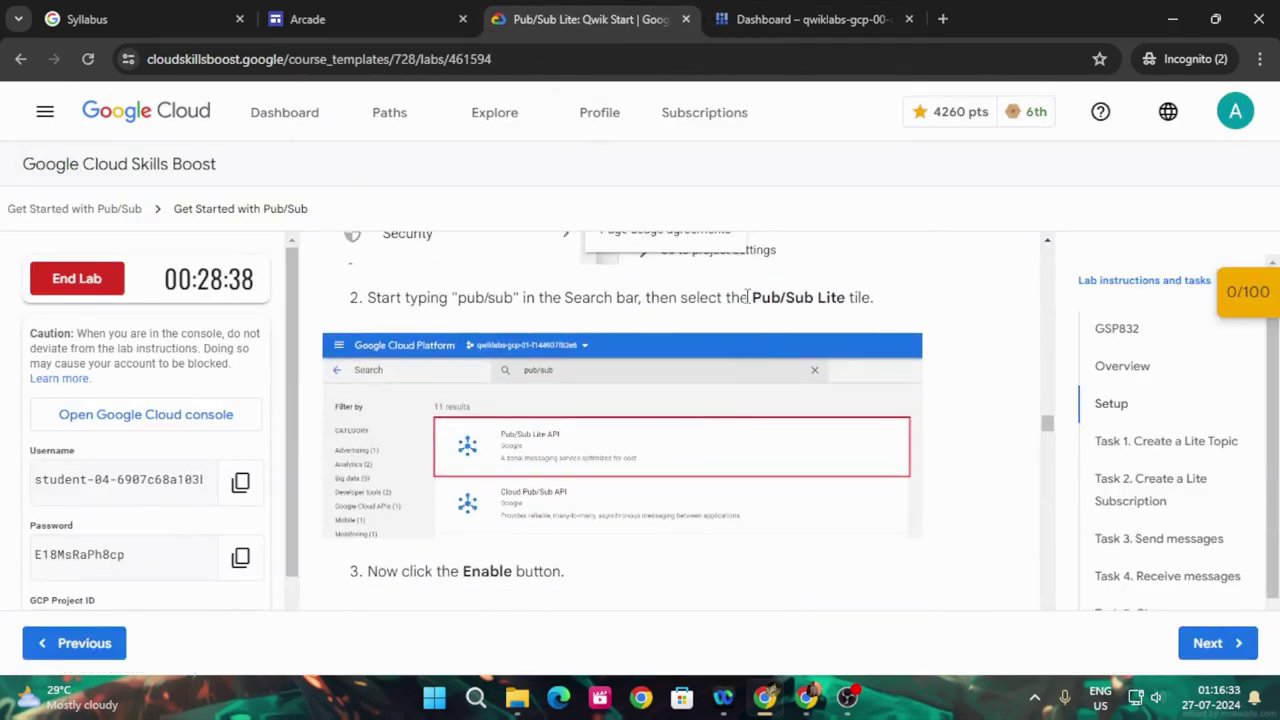
pyautogui.moveTo(753, 300); pyautogui.dragTo(838, 291)
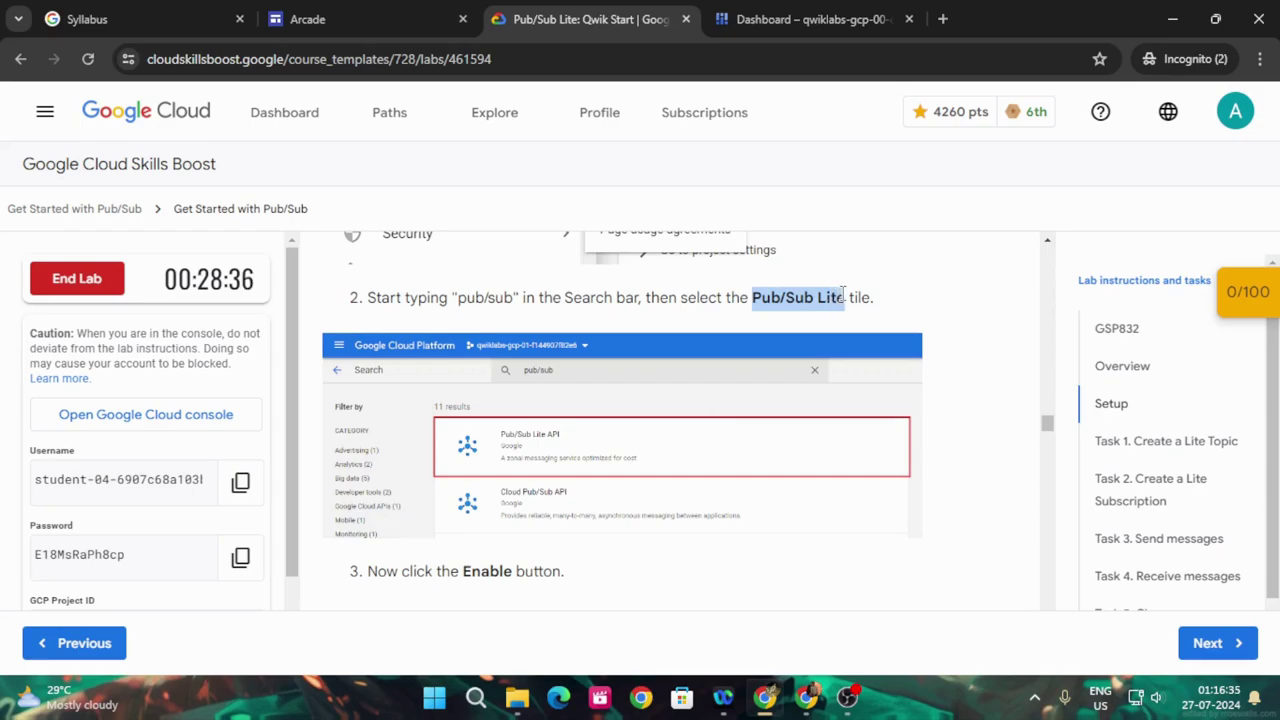
# Reduce the height of the Cloud Shell pane in the console and open the API Library under APIs & Services.
pyautogui.click(812, 19)
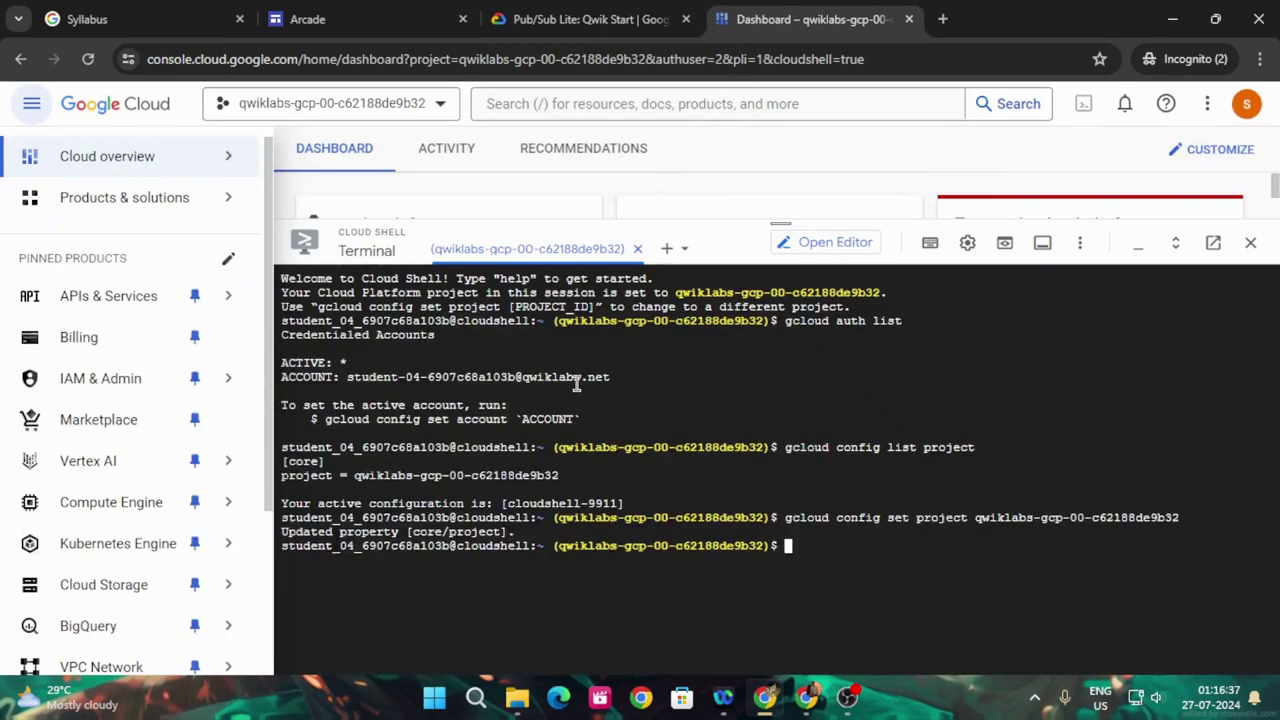
pyautogui.moveTo(780, 218); pyautogui.dragTo(780, 481)
pyautogui.moveTo(194, 296)
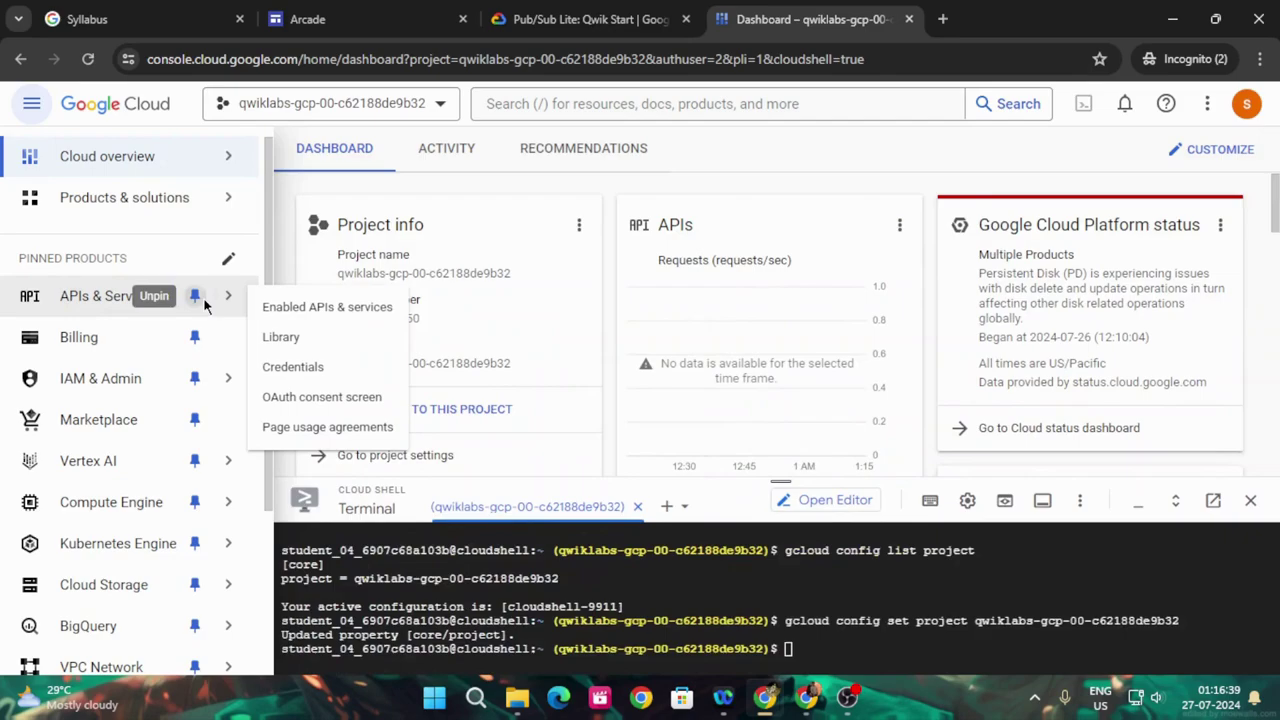
pyautogui.click(300, 338)
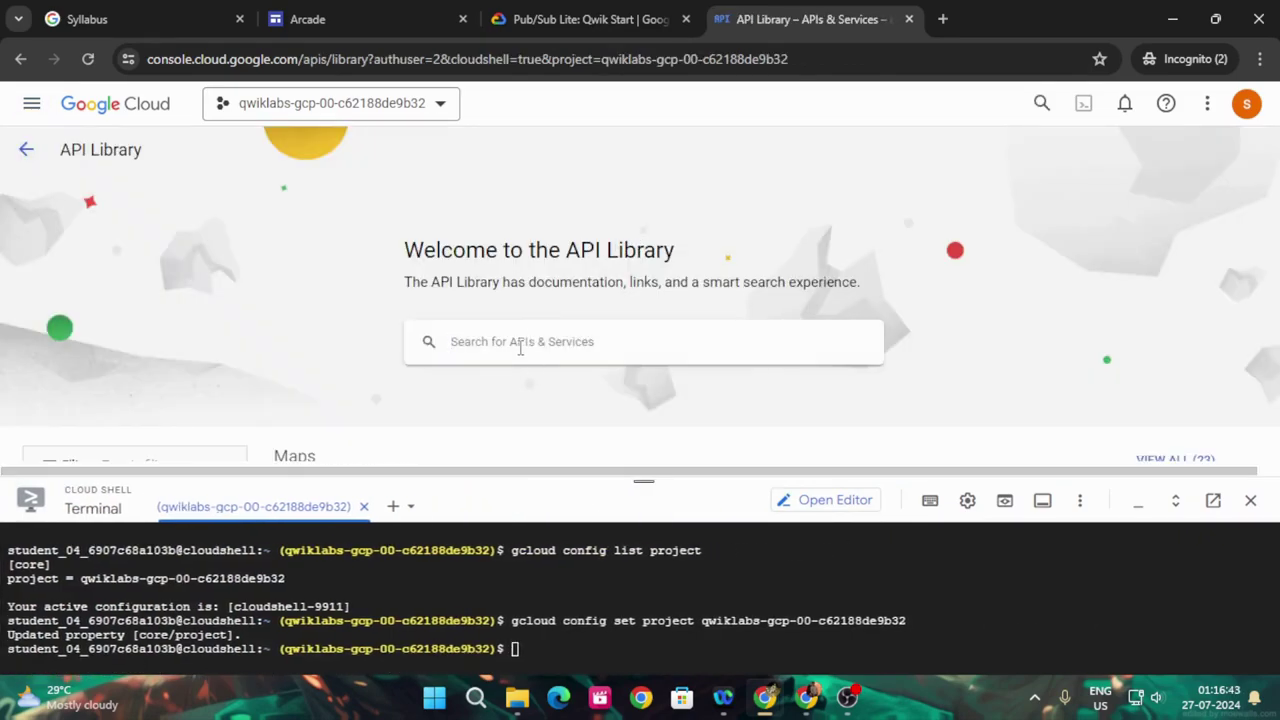
# Search the API Library for "Pub/Sub Lite", open the Pub/Sub Lite API and enable it.
pyautogui.click(520, 345)
pyautogui.hotkey('ctrl', 'v')
pyautogui.press('Return')
pyautogui.moveTo(515, 345)
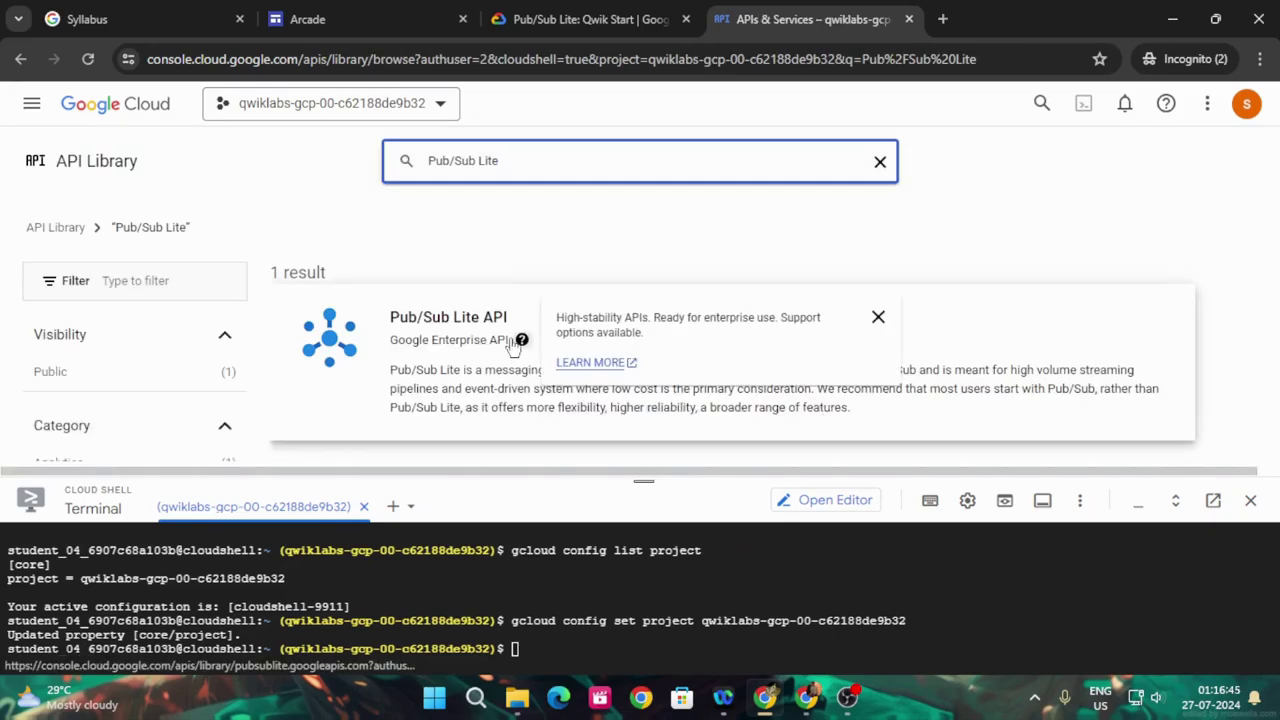
pyautogui.click(432, 318)
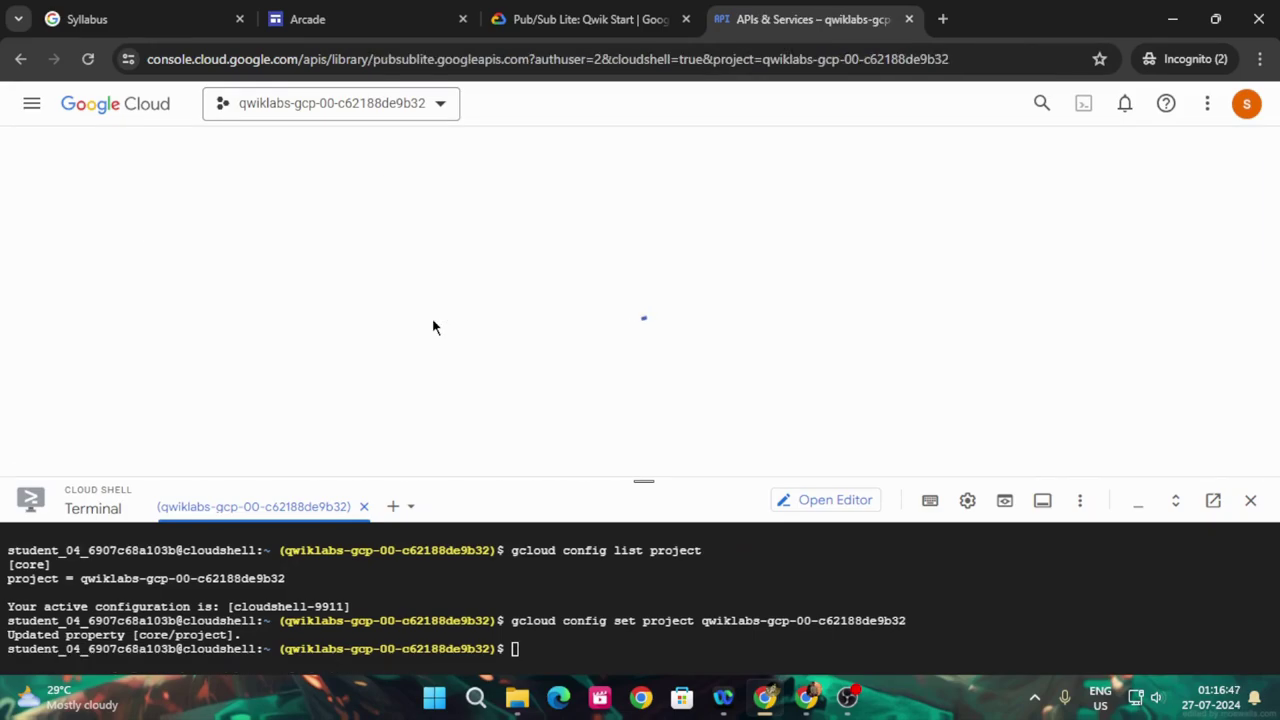
pyautogui.click(216, 345)
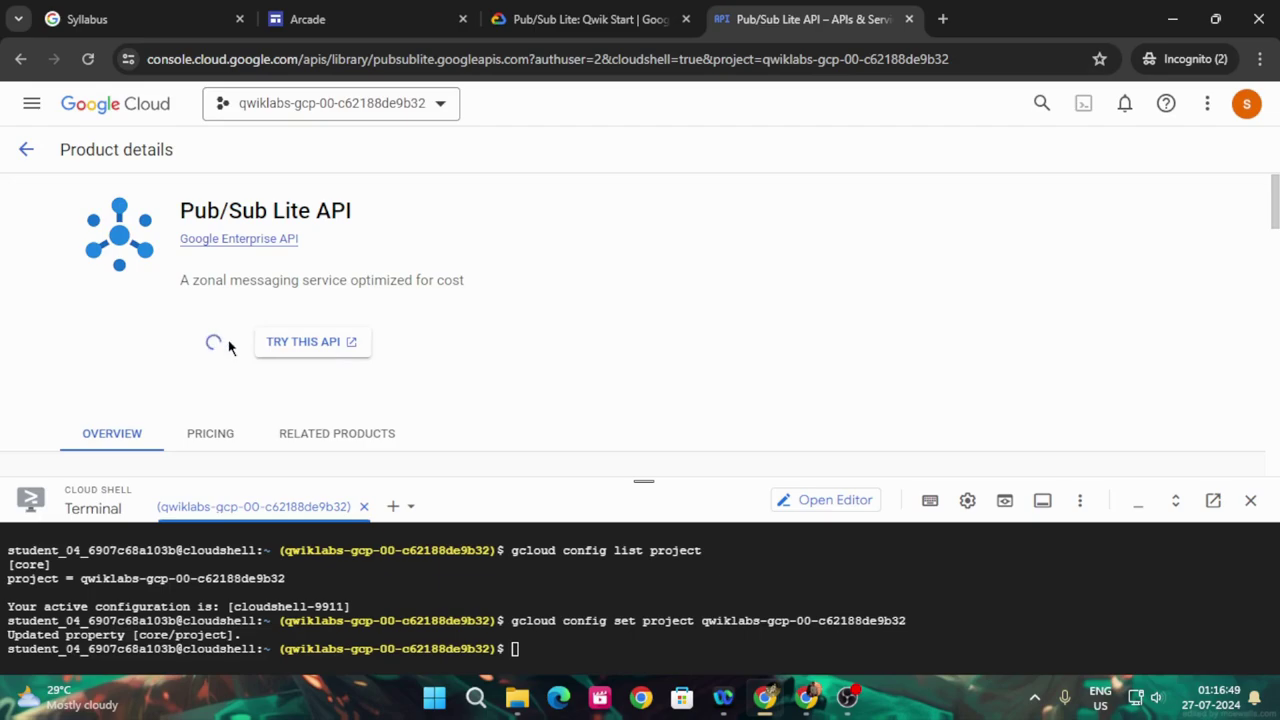
# Copy the Python client library command from the lab and run pip3 install --upgrade google-cloud-pubsublite in Cloud Shell.
pyautogui.click(590, 19)
pyautogui.scroll(-5, 643, 400)
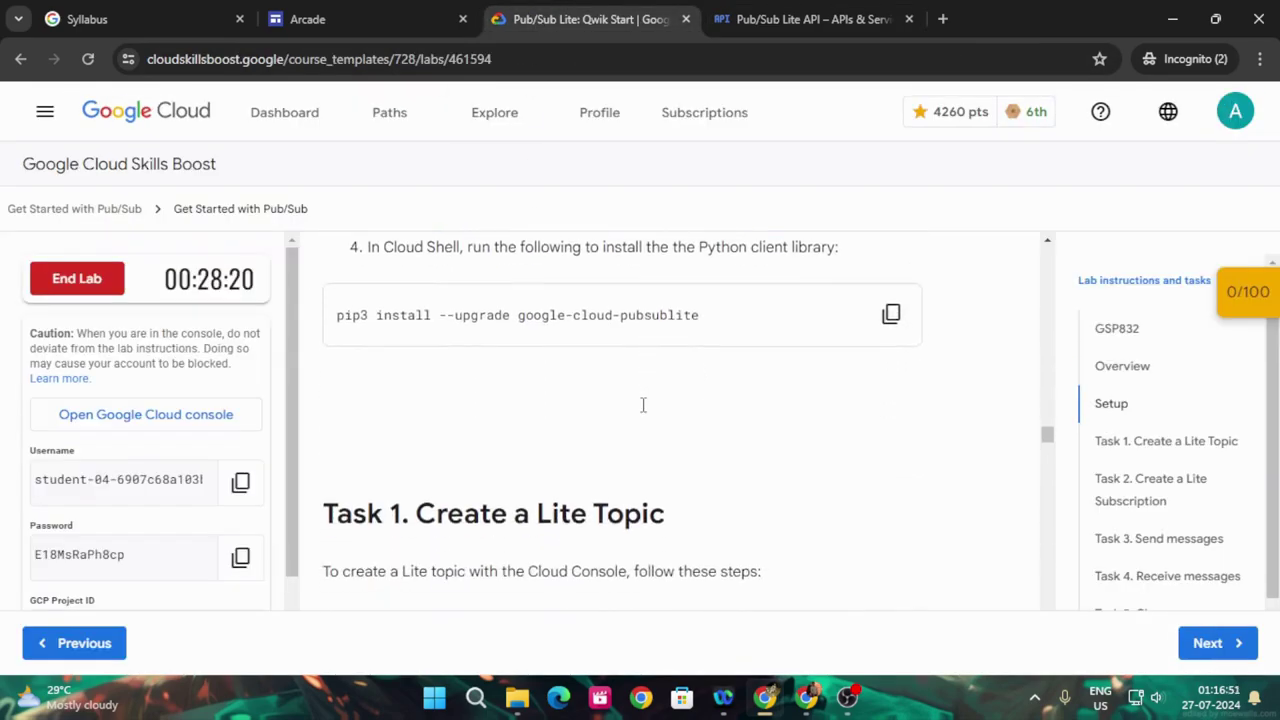
pyautogui.scroll(1, 880, 395)
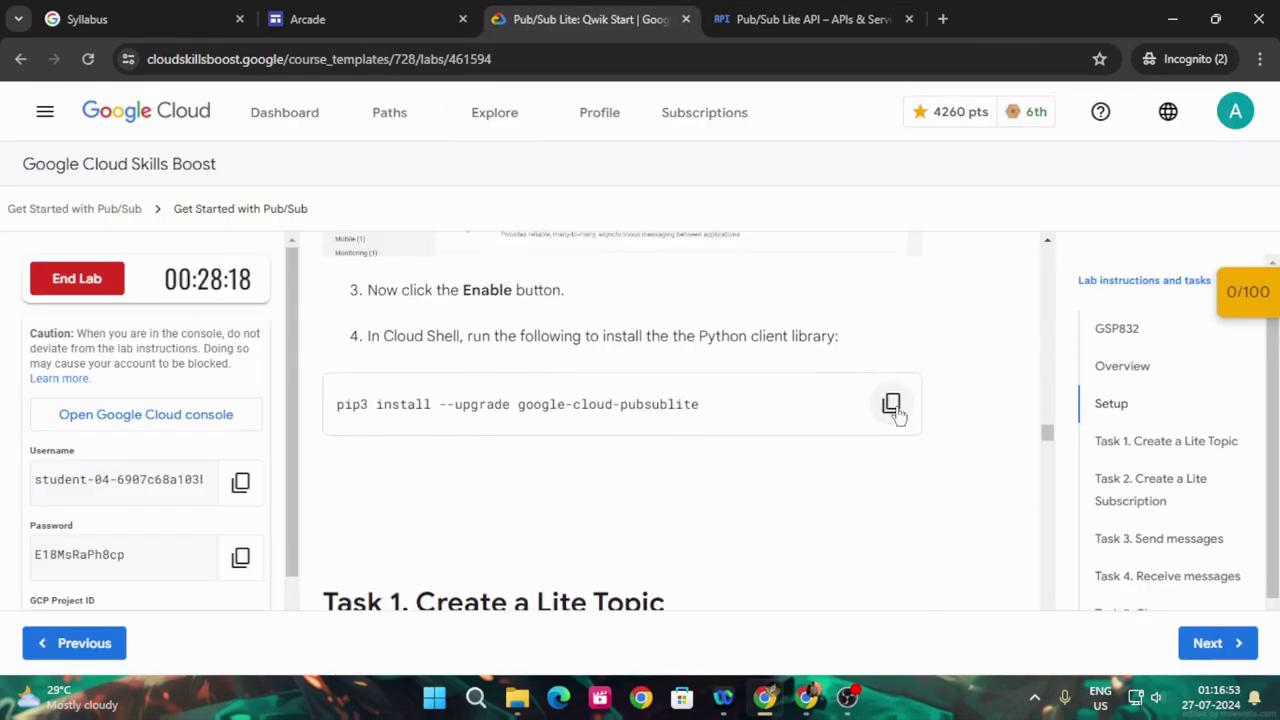
pyautogui.click(892, 413)
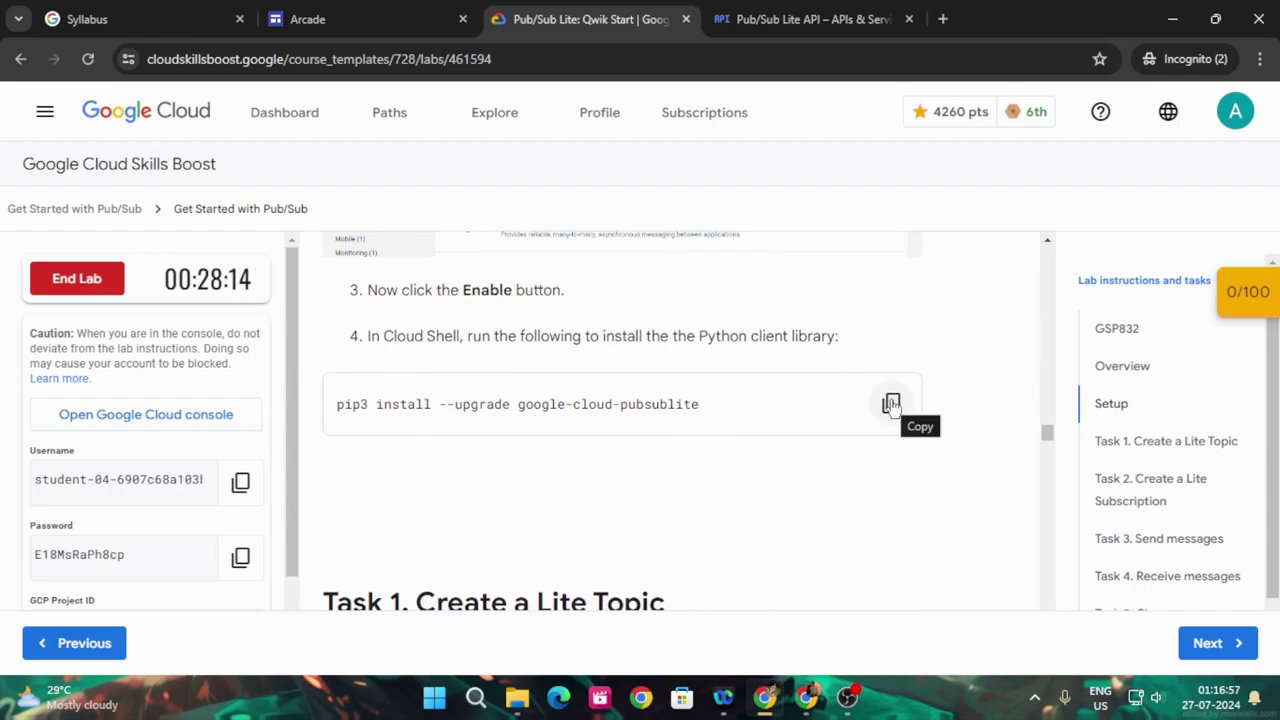
pyautogui.click(891, 404)
pyautogui.click(766, 22)
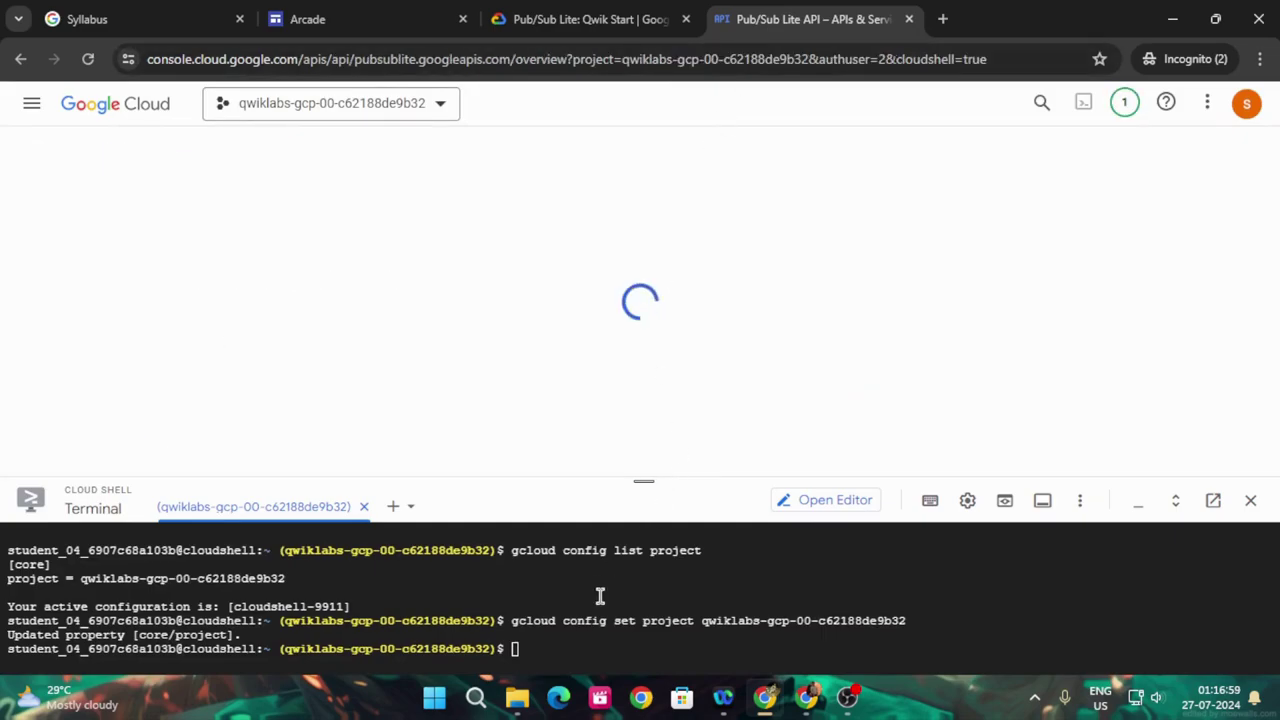
pyautogui.click(566, 647)
pyautogui.hotkey('ctrl', 'v')
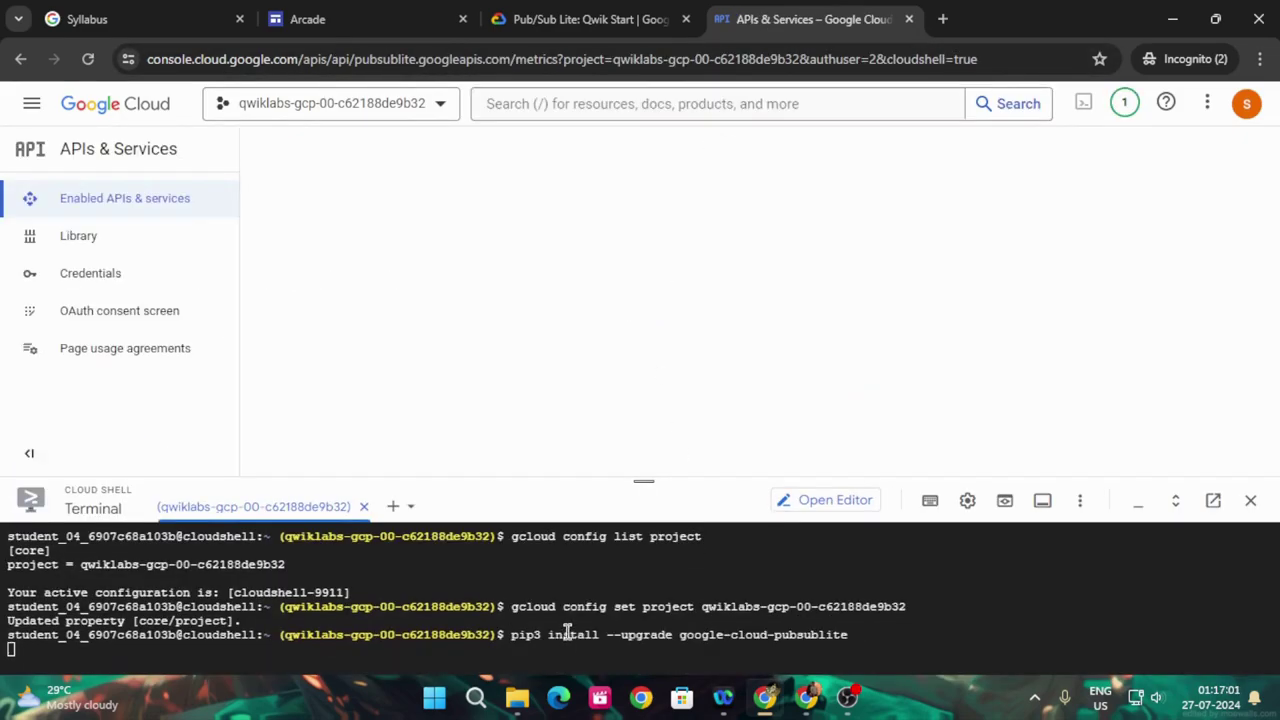
pyautogui.press('Return')
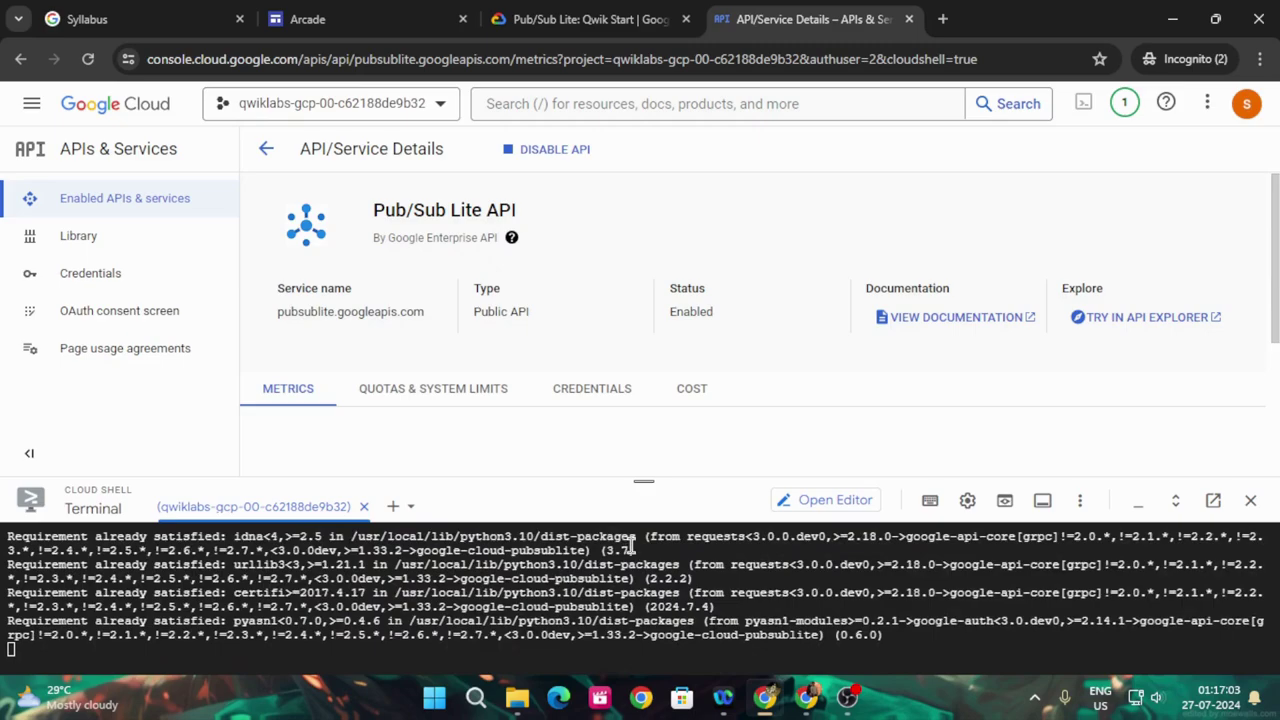
# Go to the lab's Task 1 instructions and copy the Lite topic ID my-lite-topic.
pyautogui.click(540, 19)
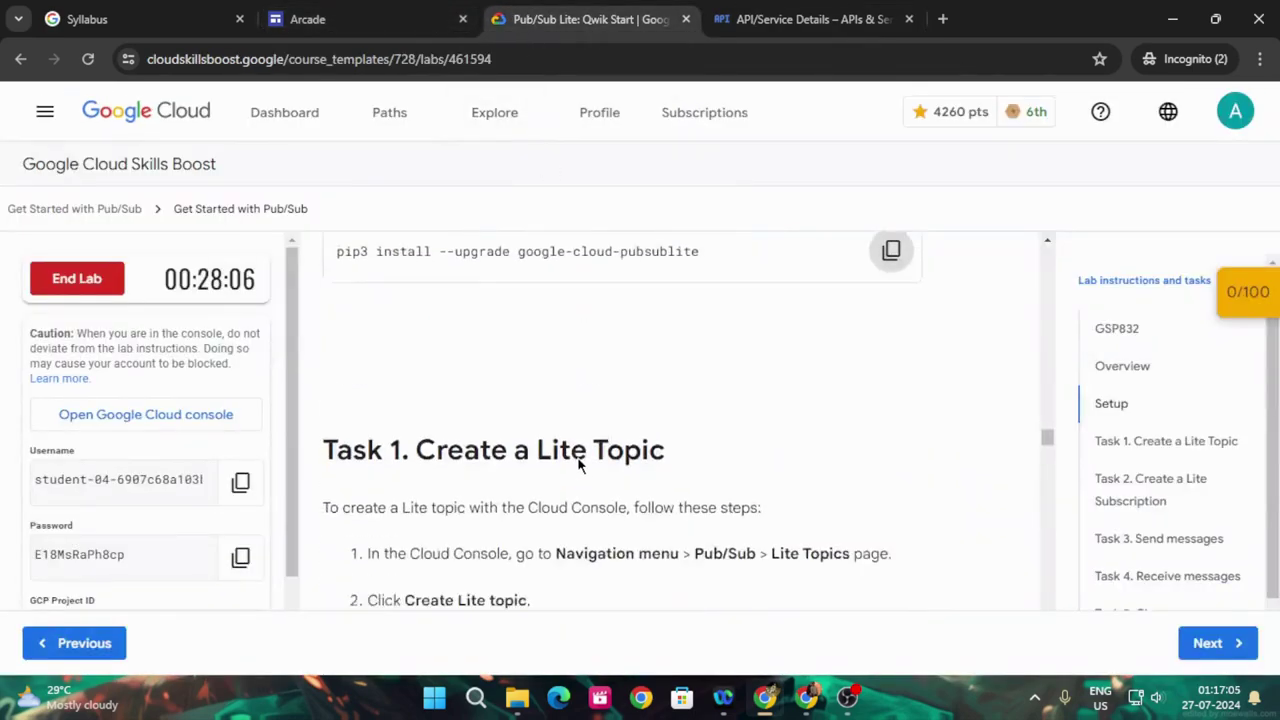
pyautogui.scroll(-3, 577, 459)
pyautogui.scroll(1, 716, 389)
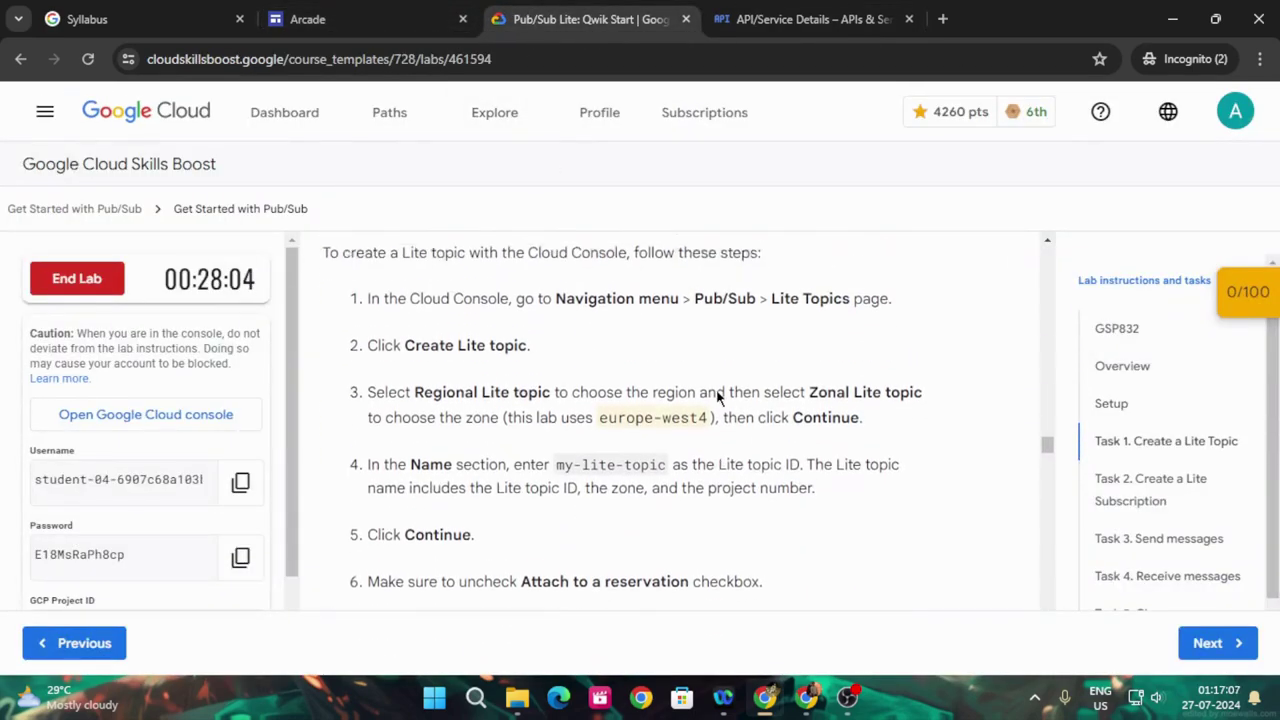
pyautogui.scroll(1, 716, 396)
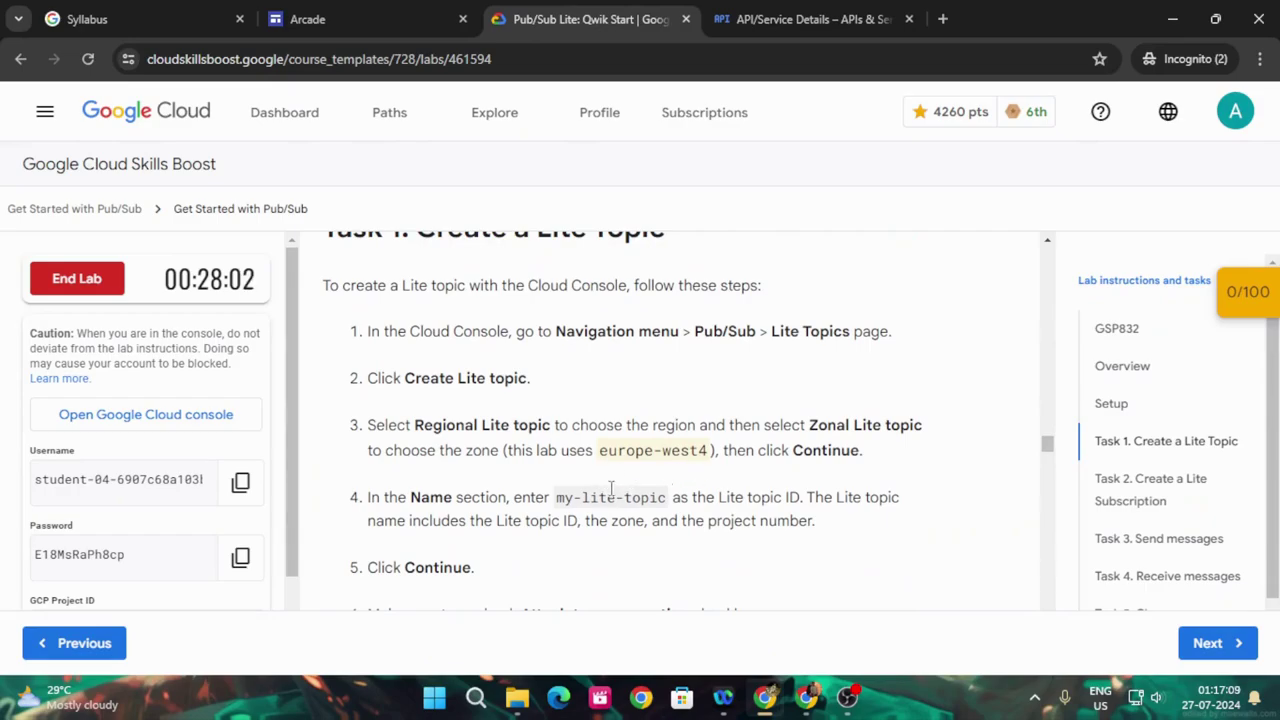
pyautogui.moveTo(557, 497); pyautogui.dragTo(668, 487)
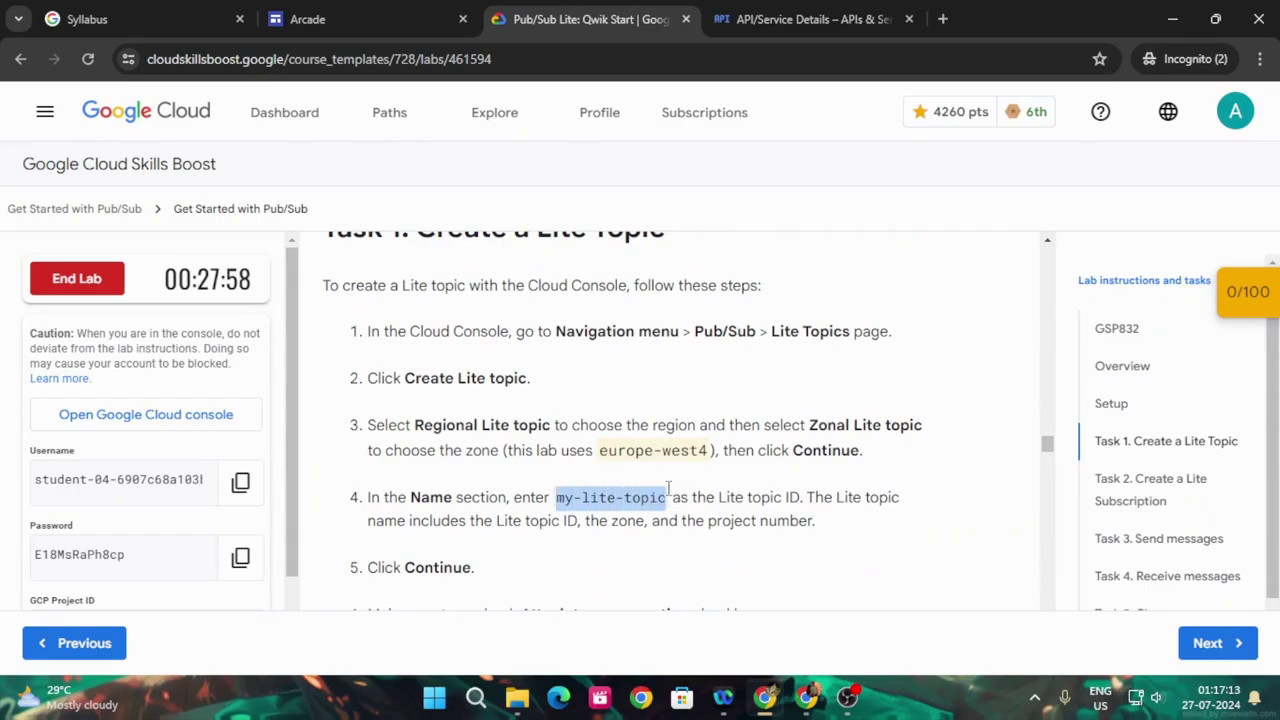
# Collapse the Cloud Shell pane in the console, then search for "pubsub" and open the Lite Topics page of Pub/Sub.
pyautogui.click(735, 10)
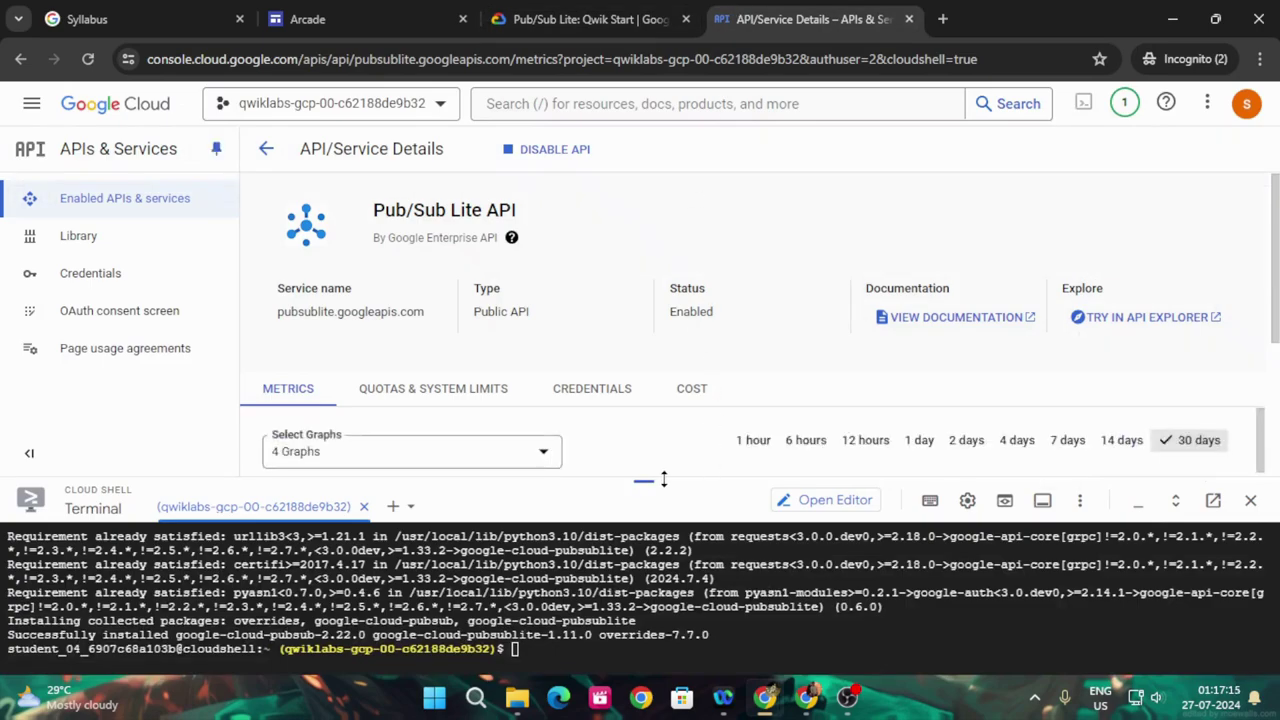
pyautogui.moveTo(636, 495); pyautogui.dragTo(640, 636)
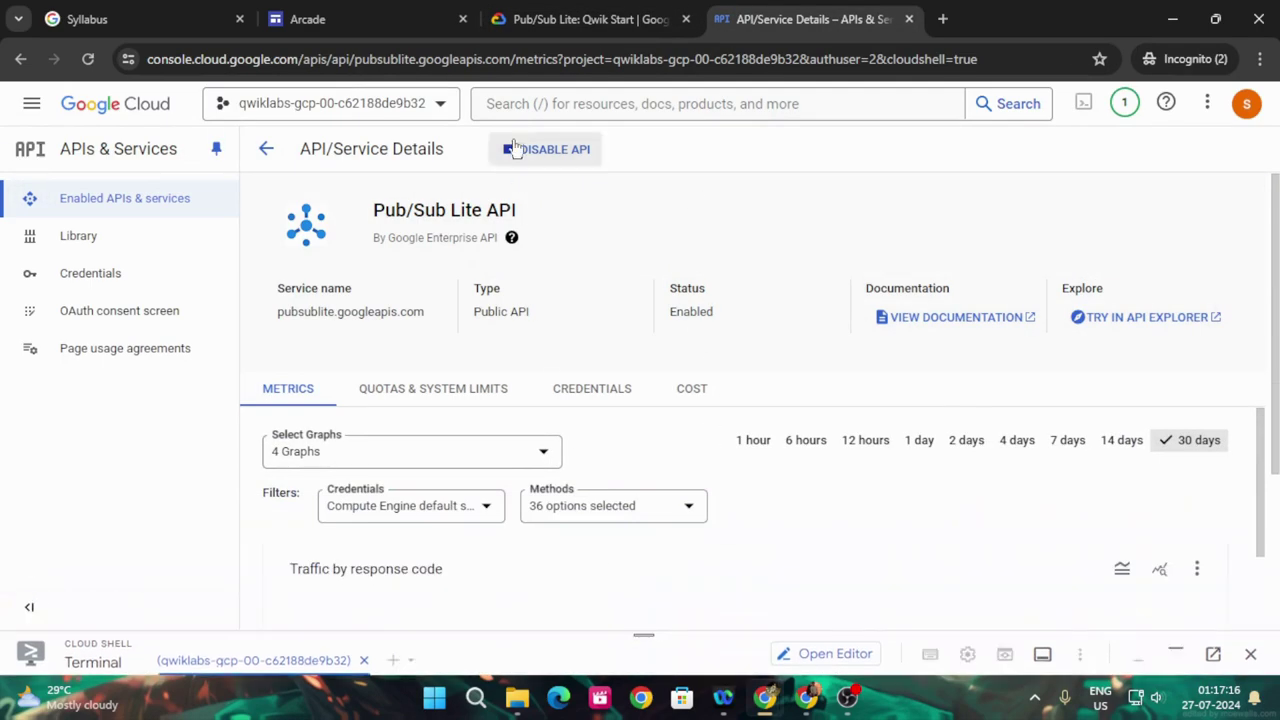
pyautogui.click(563, 101)
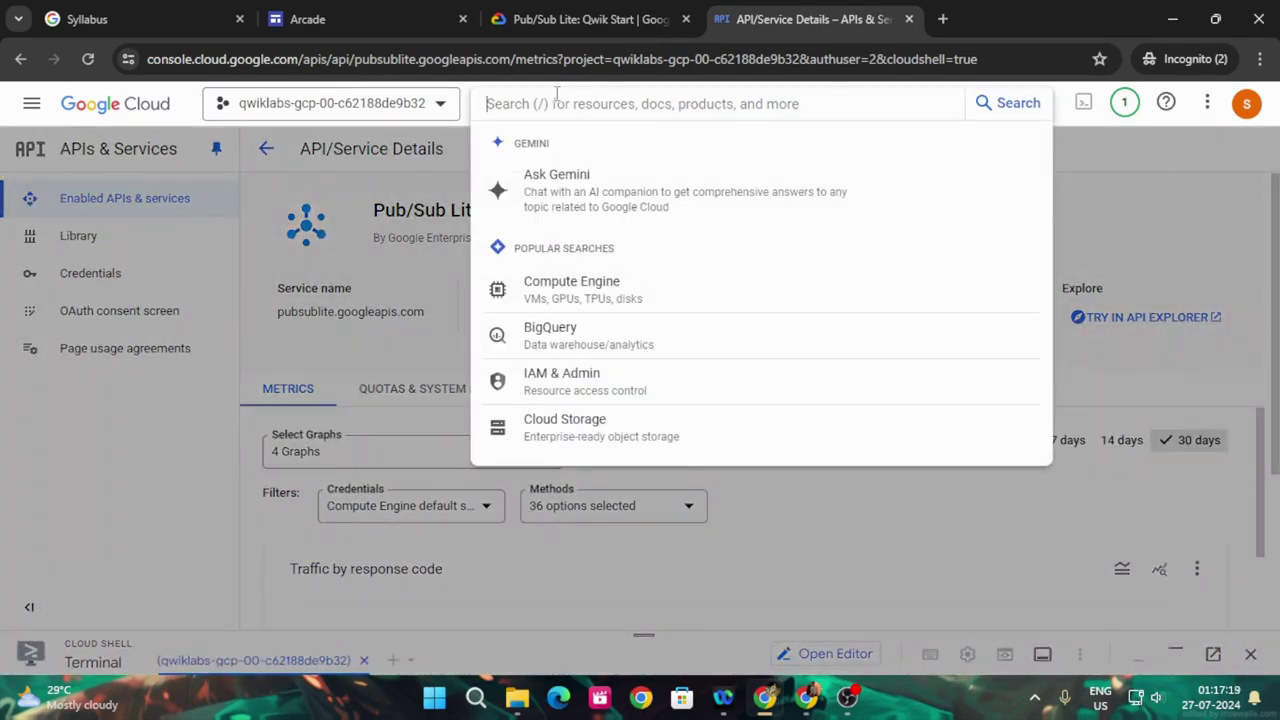
pyautogui.write('pubsub')
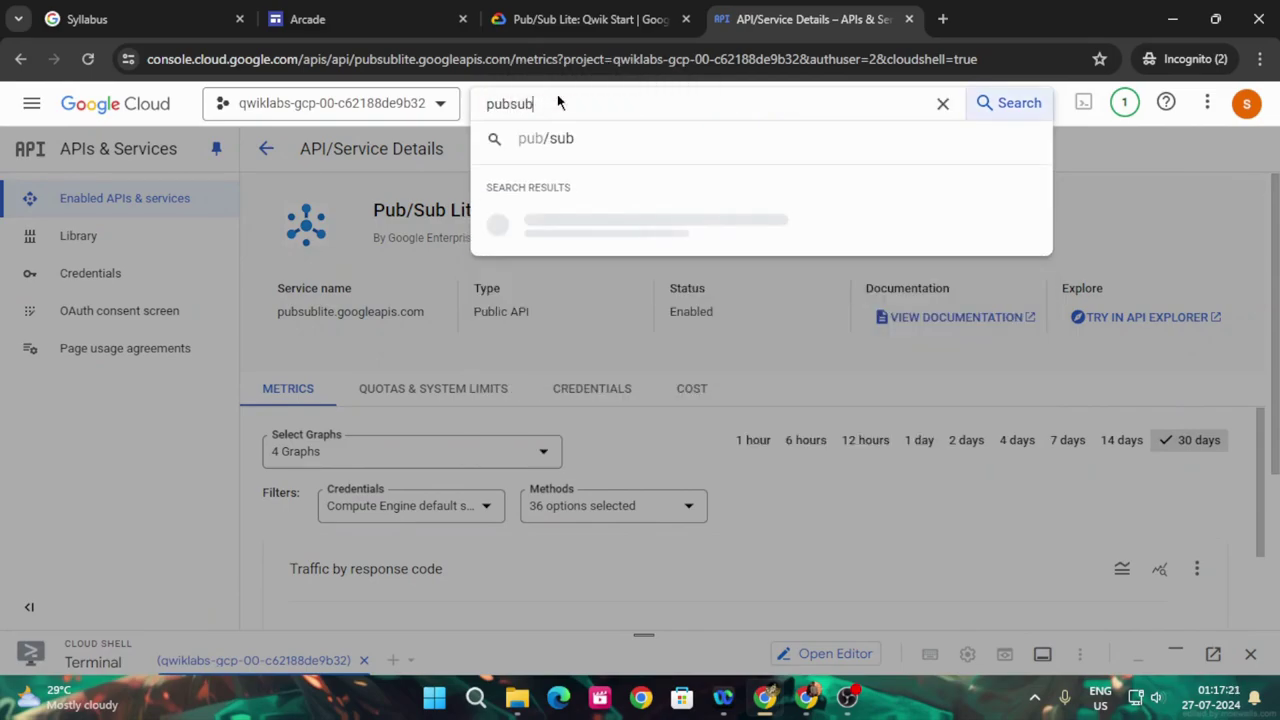
pyautogui.press('Return')
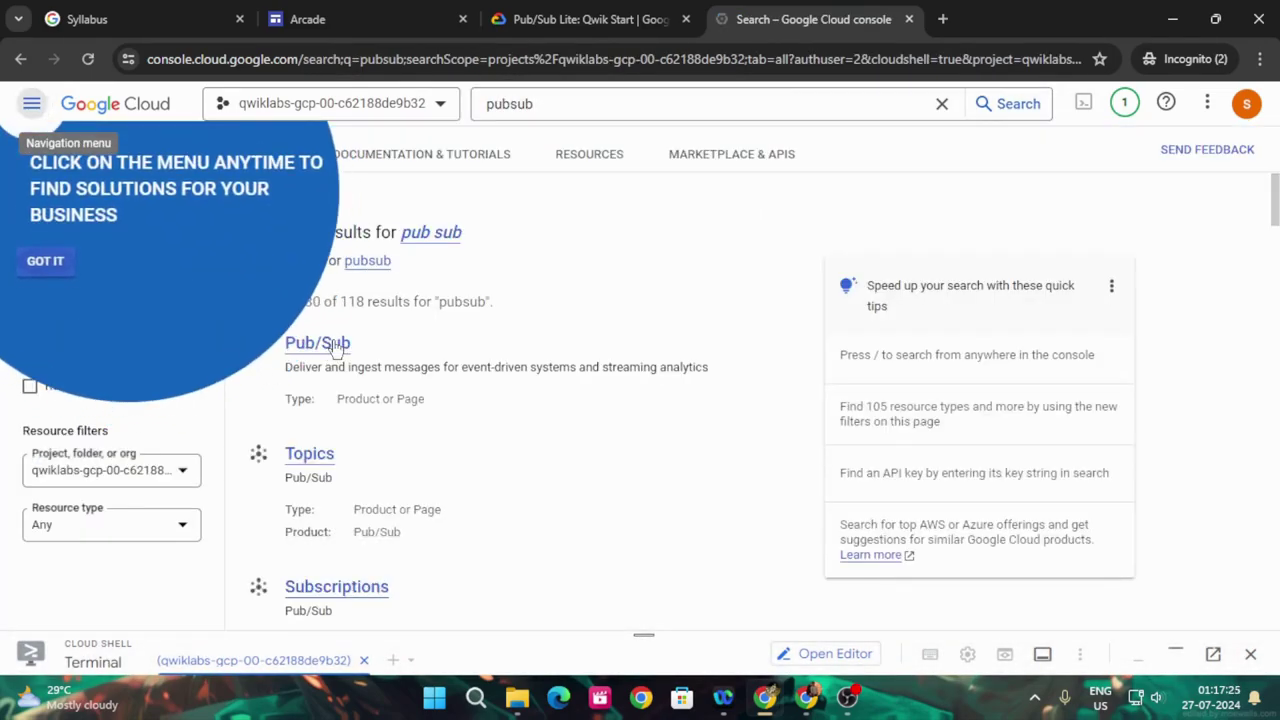
pyautogui.click(312, 345)
pyautogui.click(315, 346)
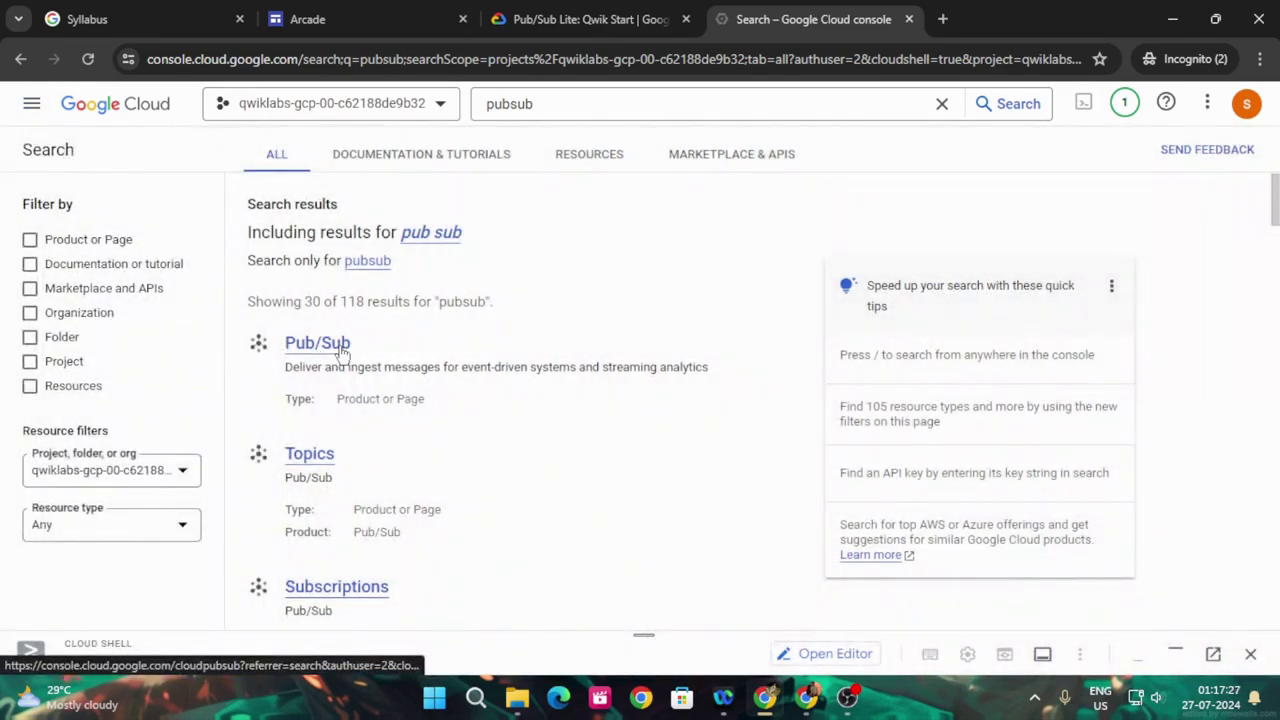
pyautogui.click(318, 350)
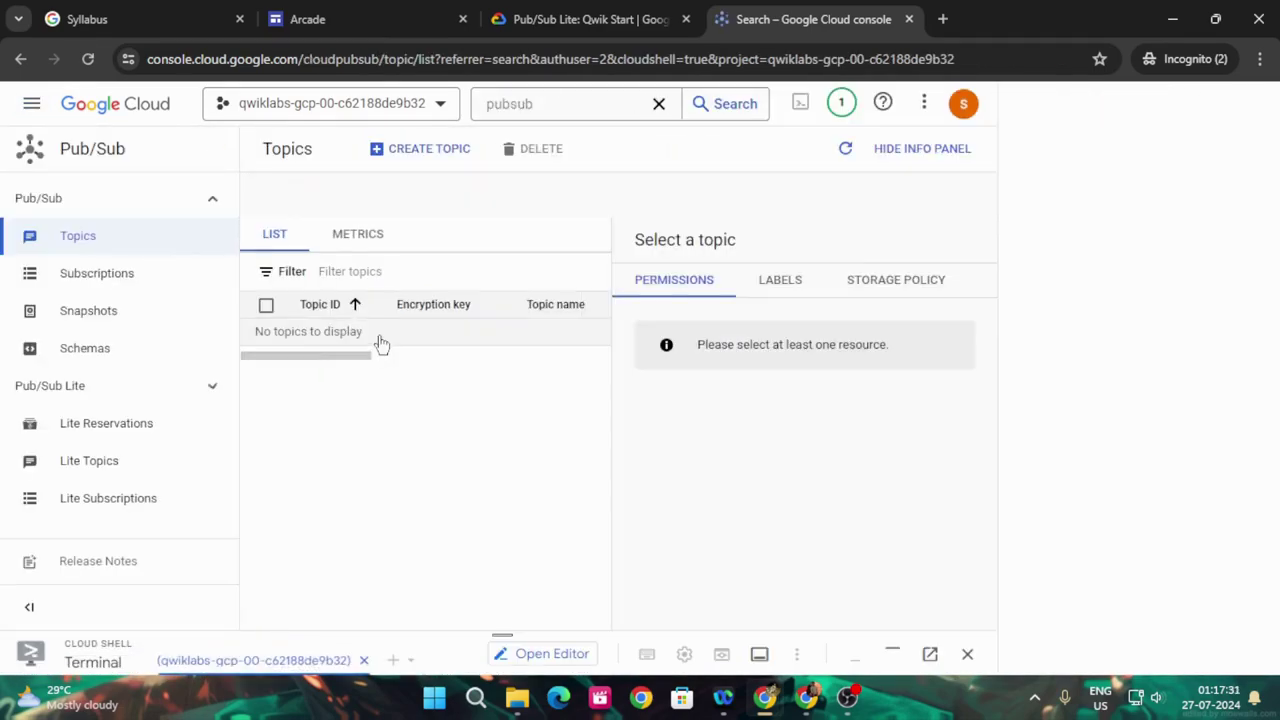
pyautogui.click(191, 460)
pyautogui.click(1253, 105)
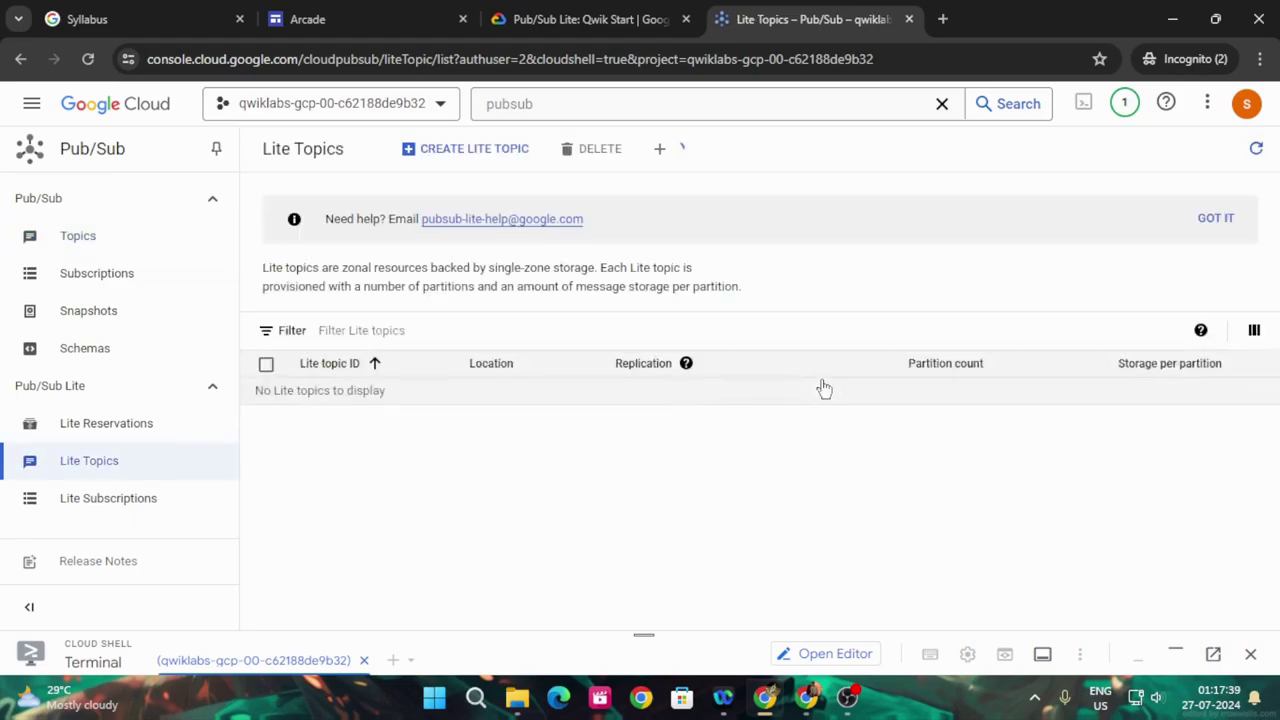
# Start a new Lite topic and set its location to zonal, with region europe-west4 (Netherlands) and zone europe-west4-a.
pyautogui.click(480, 152)
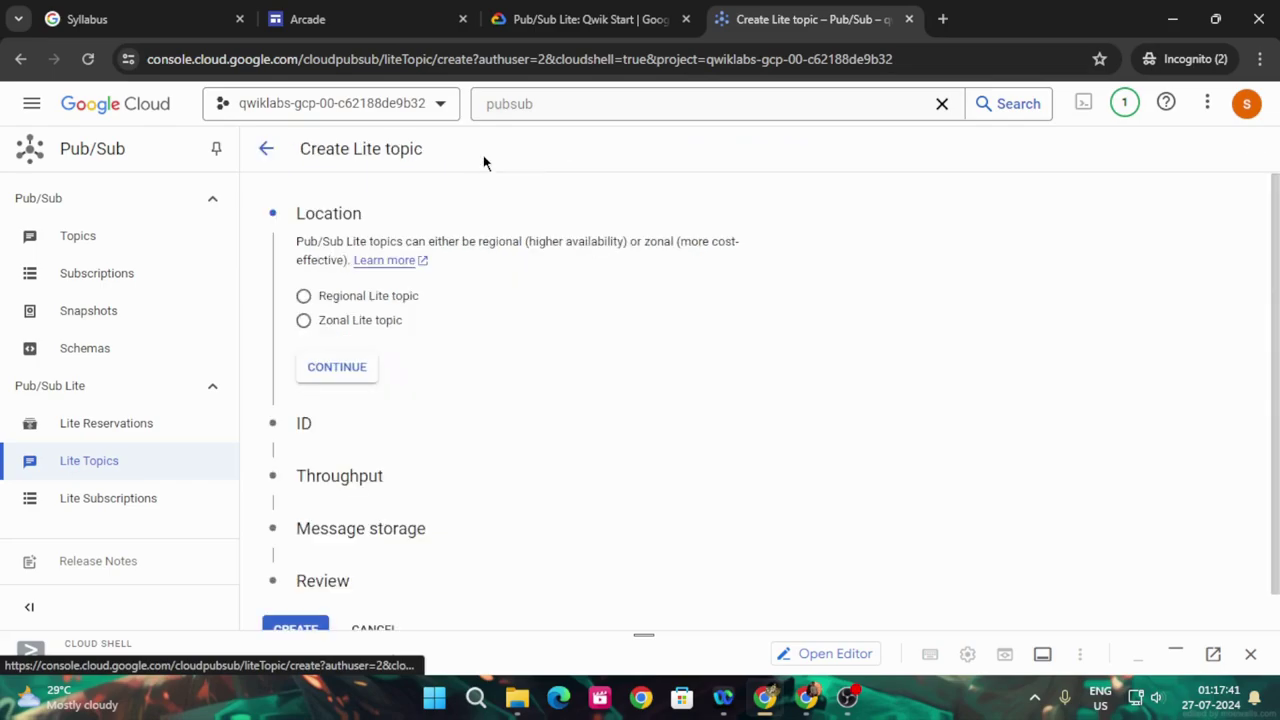
pyautogui.click(306, 321)
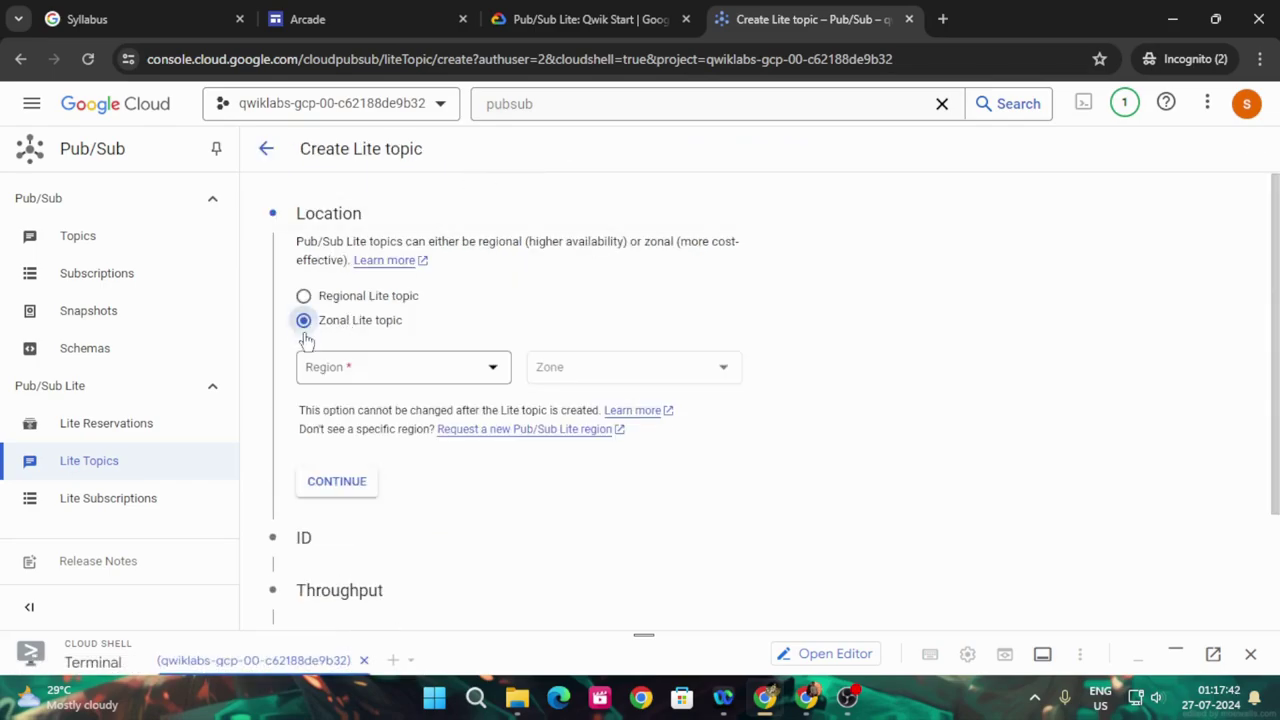
pyautogui.click(372, 370)
pyautogui.click(590, 19)
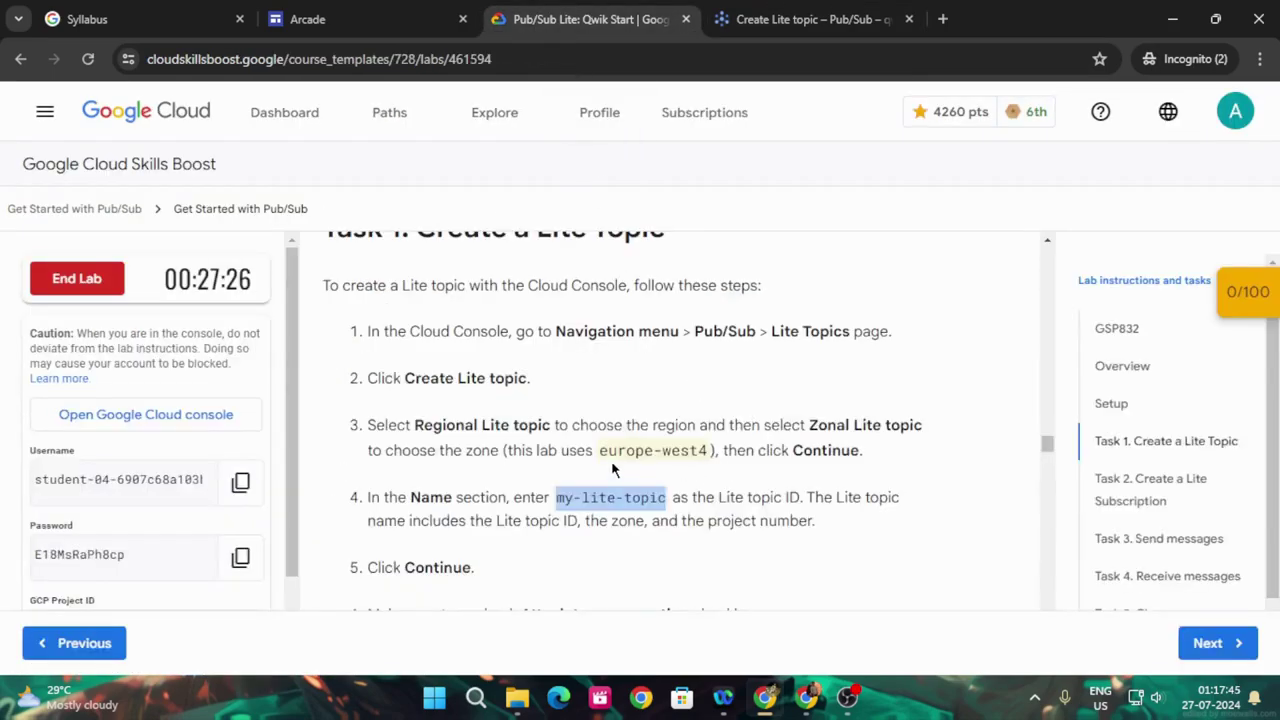
pyautogui.click(810, 19)
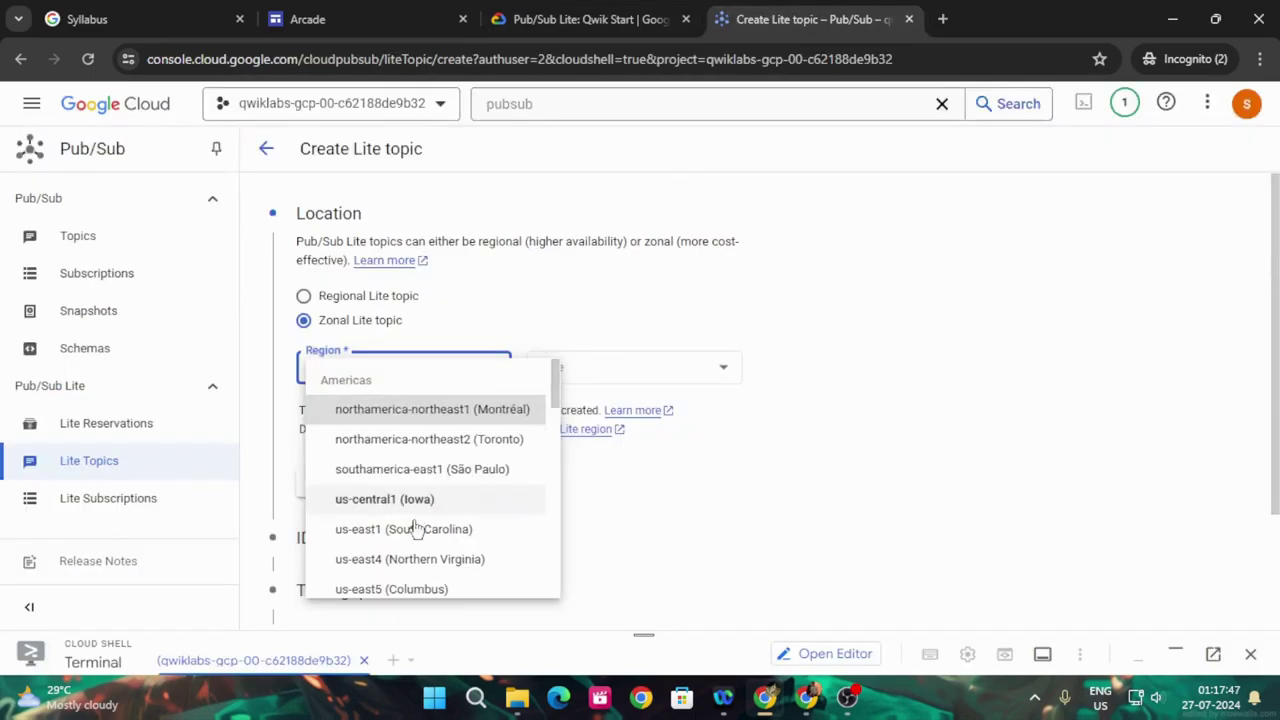
pyautogui.scroll(-3, 413, 530)
pyautogui.scroll(-5, 413, 533)
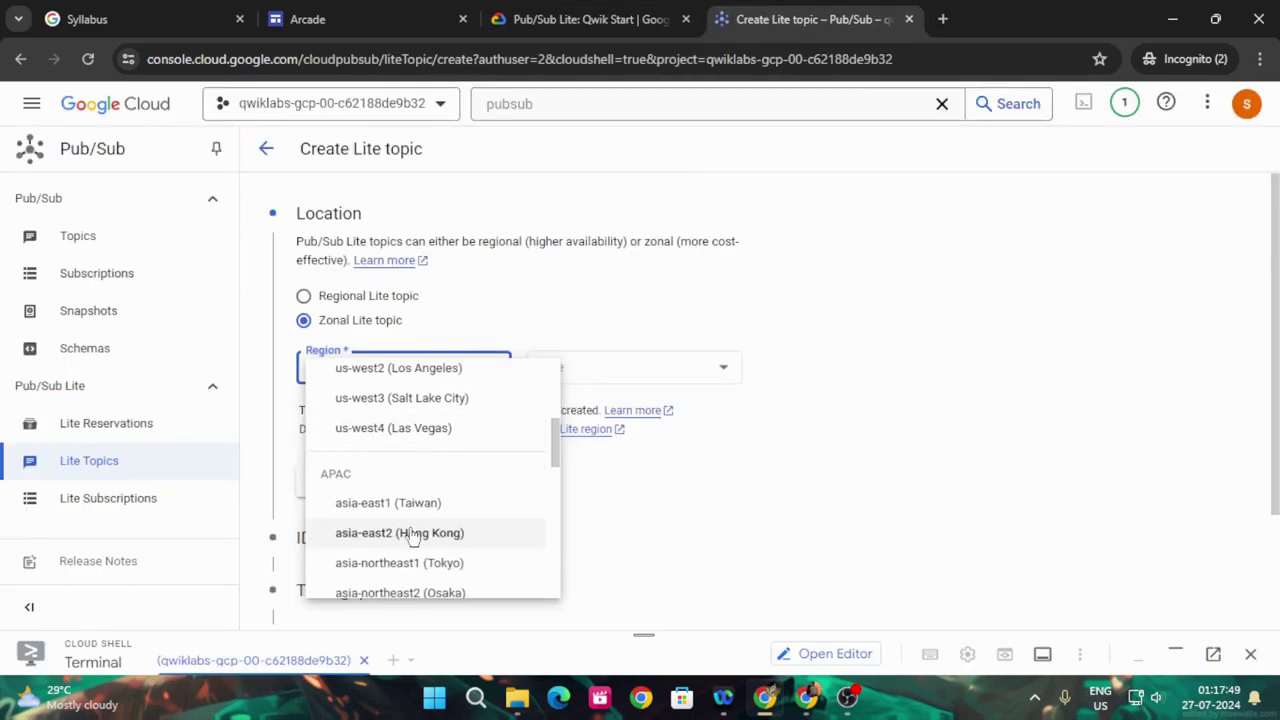
pyautogui.scroll(-2, 415, 541)
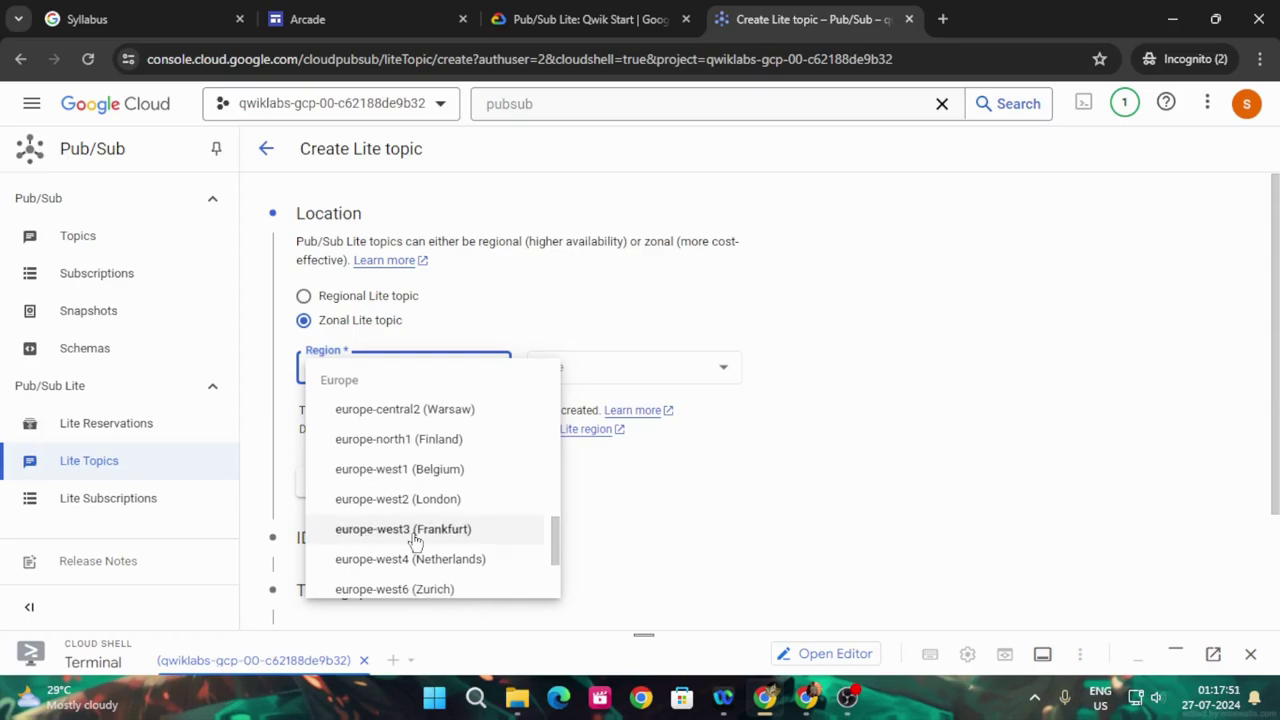
pyautogui.click(376, 560)
pyautogui.click(600, 370)
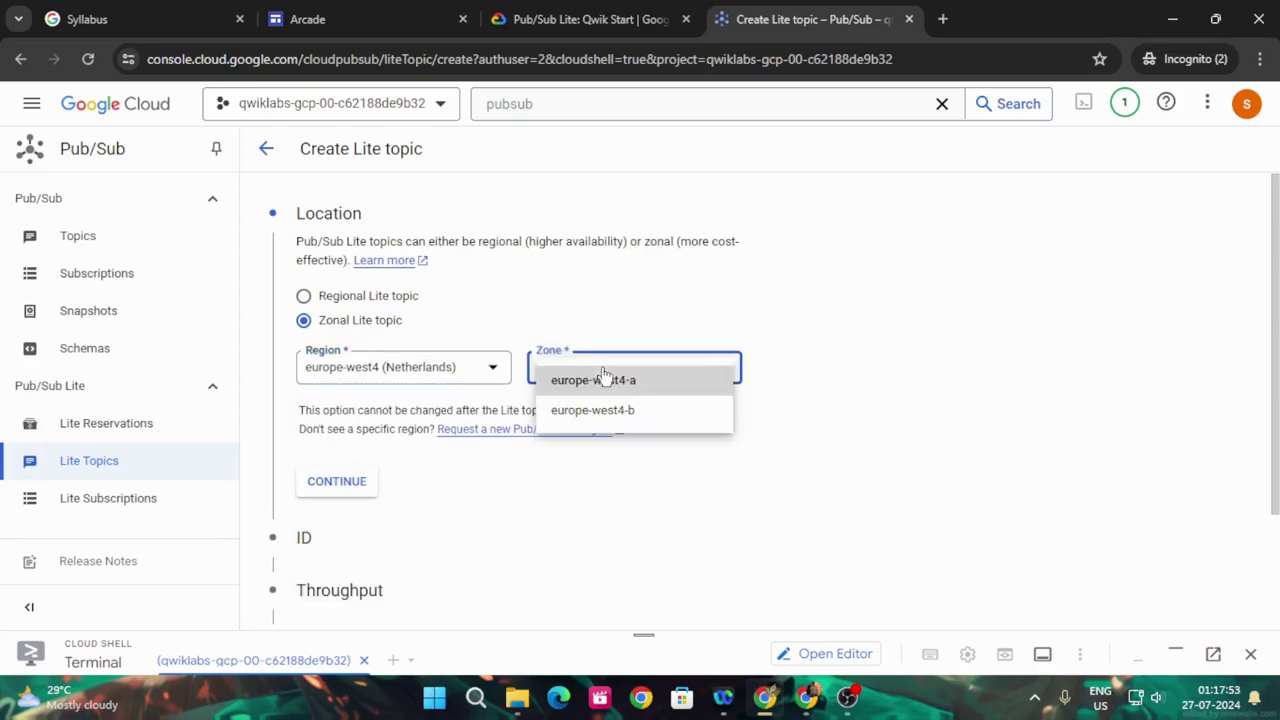
pyautogui.click(600, 378)
pyautogui.click(363, 483)
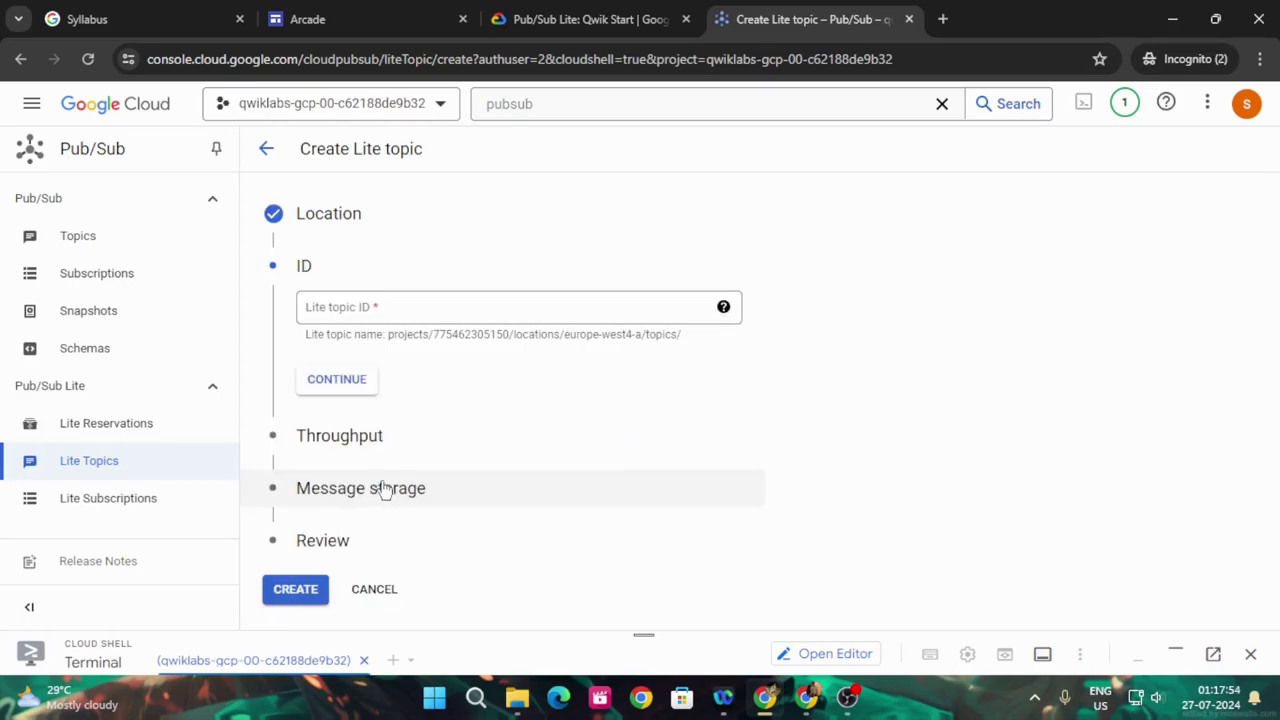
# Enter my-lite-topic as the Lite topic ID, uncheck Attach to a reservation and create the topic.
pyautogui.click(406, 302)
pyautogui.write('my-lite-topic')
pyautogui.click(337, 385)
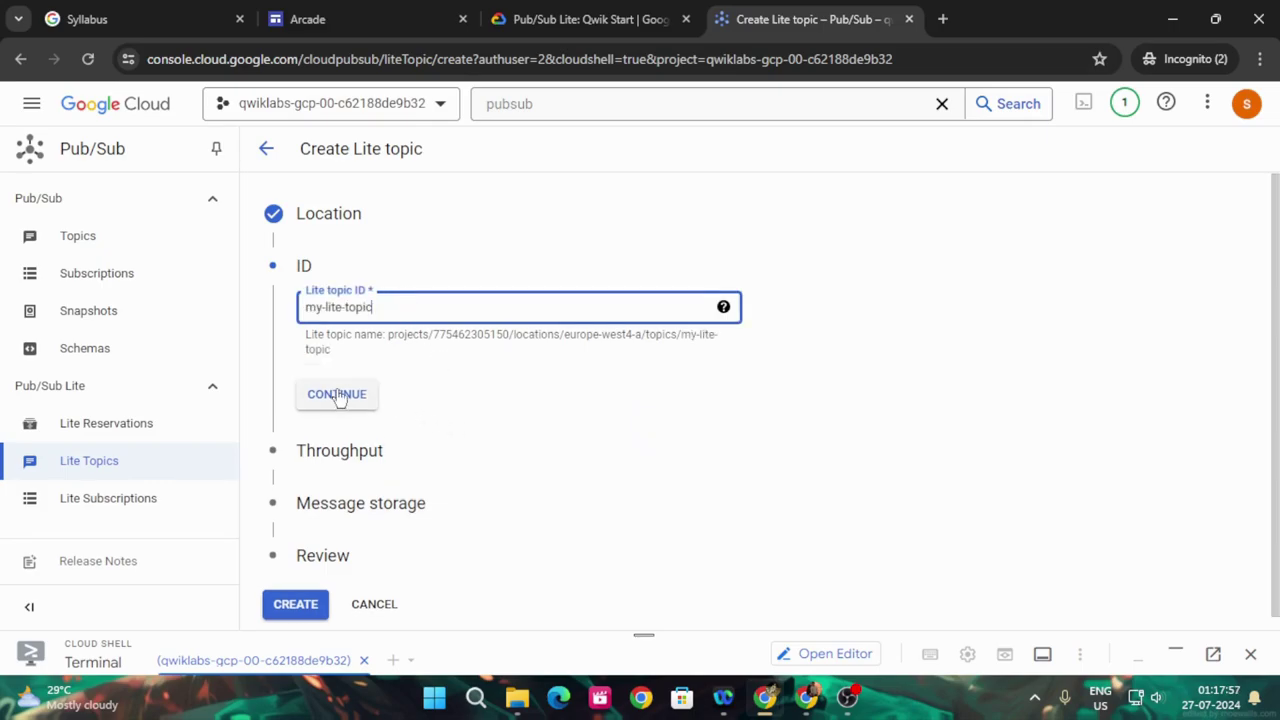
pyautogui.click(308, 354)
pyautogui.scroll(-3, 488, 420)
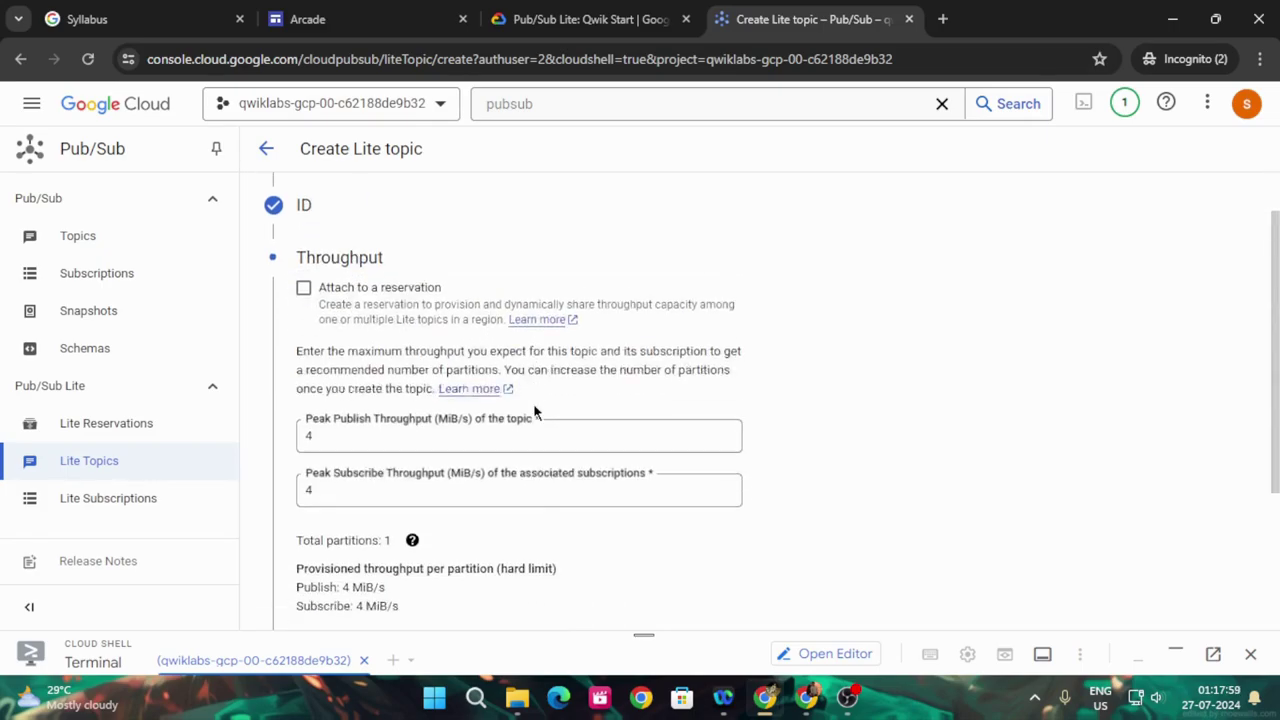
pyautogui.click(294, 593)
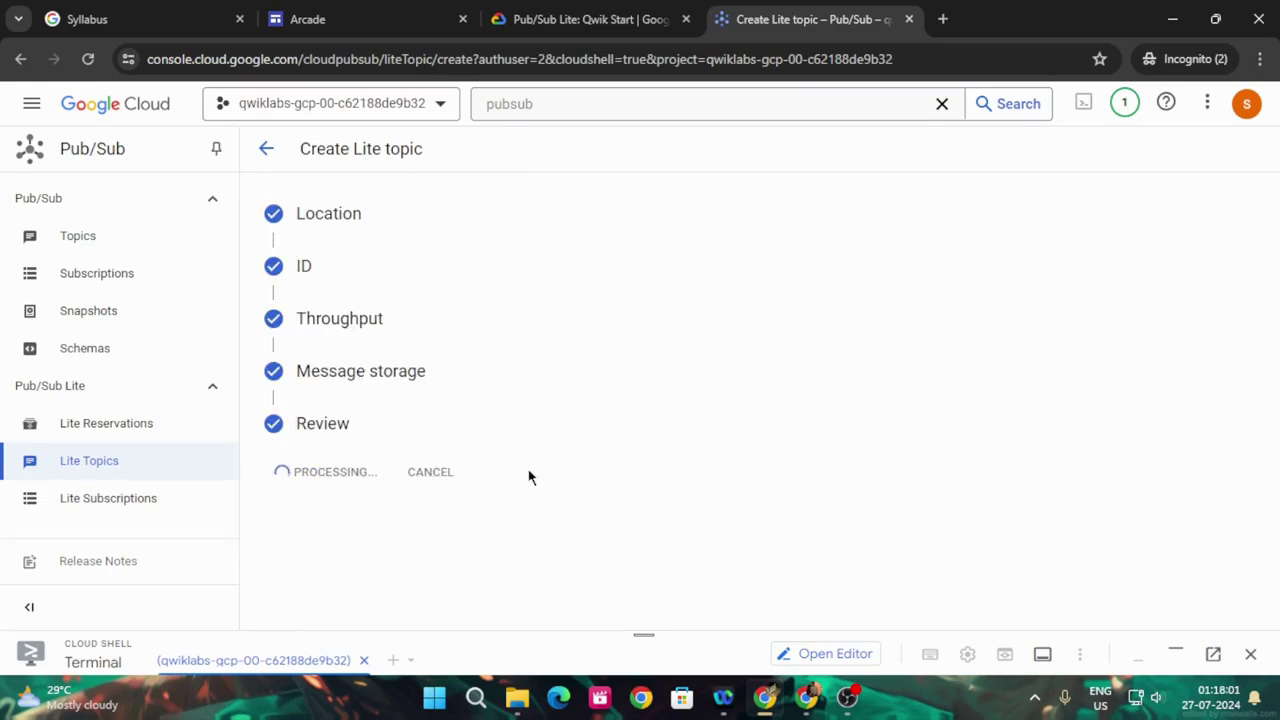
# Return to the lab's Task 1 and check the progress of the Create a Lite Topic objective.
pyautogui.click(592, 14)
pyautogui.scroll(-4, 666, 429)
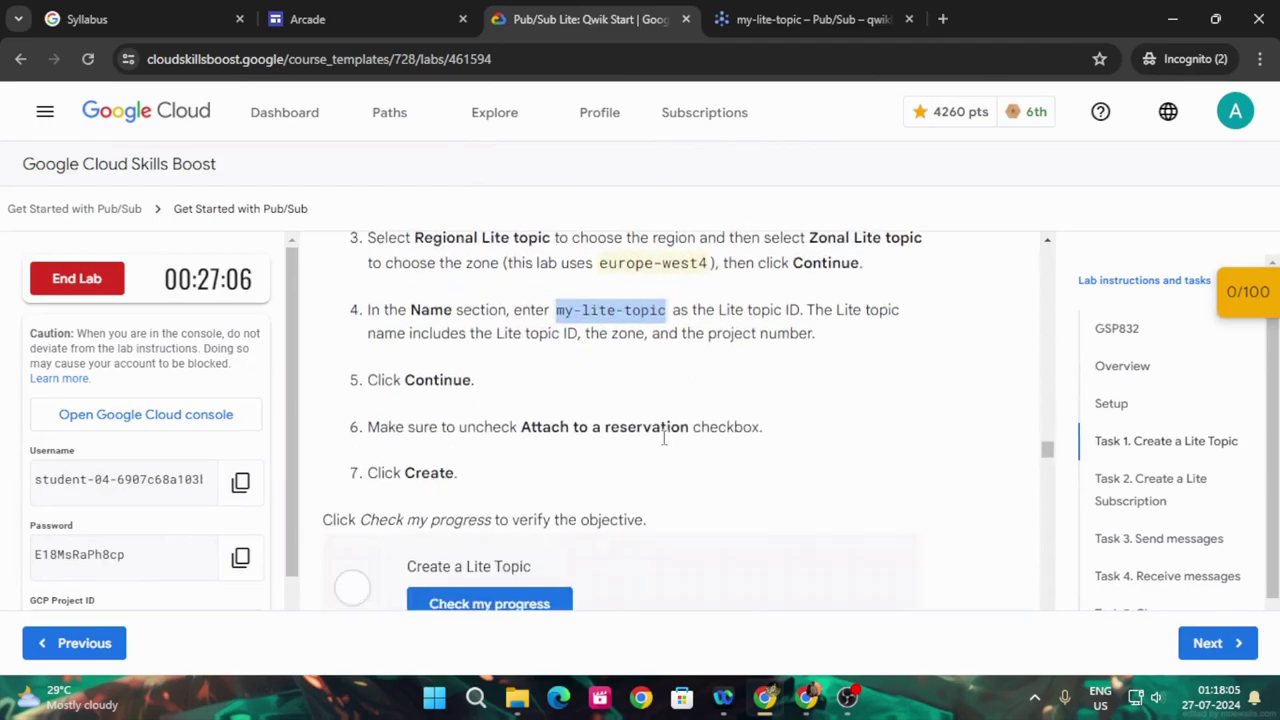
pyautogui.click(531, 430)
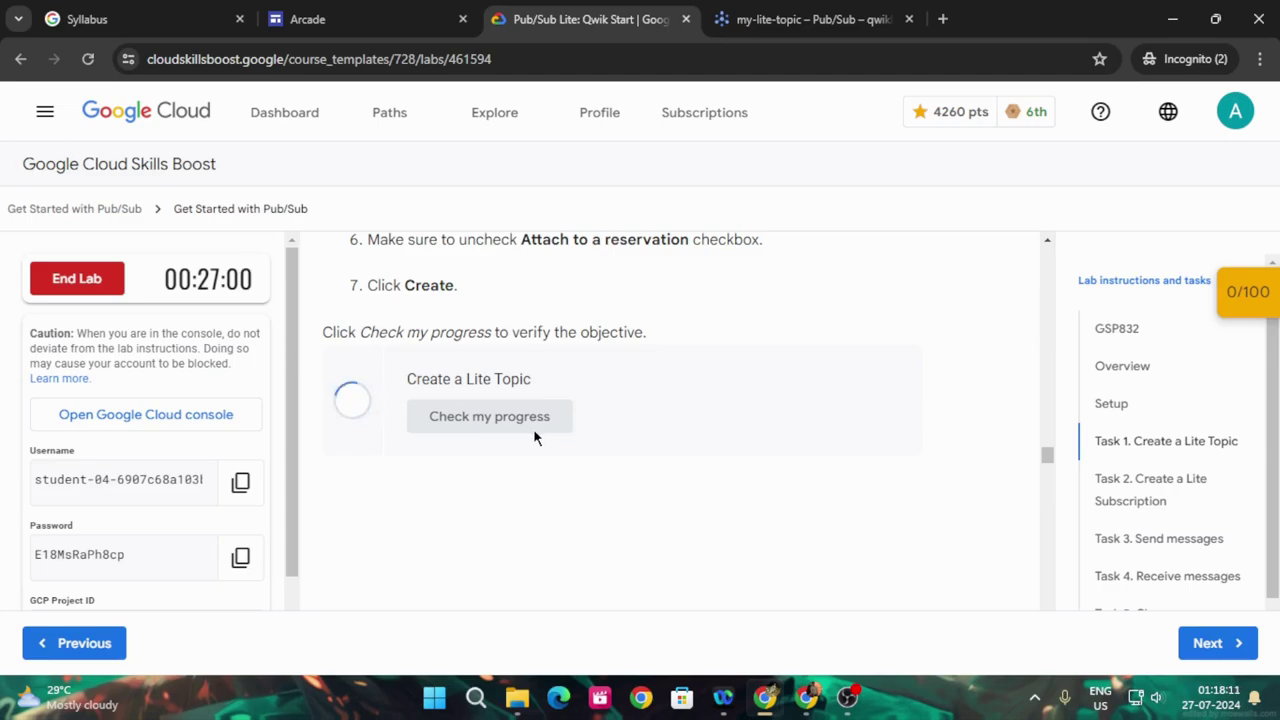
# Go to the lab's Task 2 instructions and copy the Lite subscription ID my-lite-subscription.
pyautogui.scroll(-1, 748, 478)
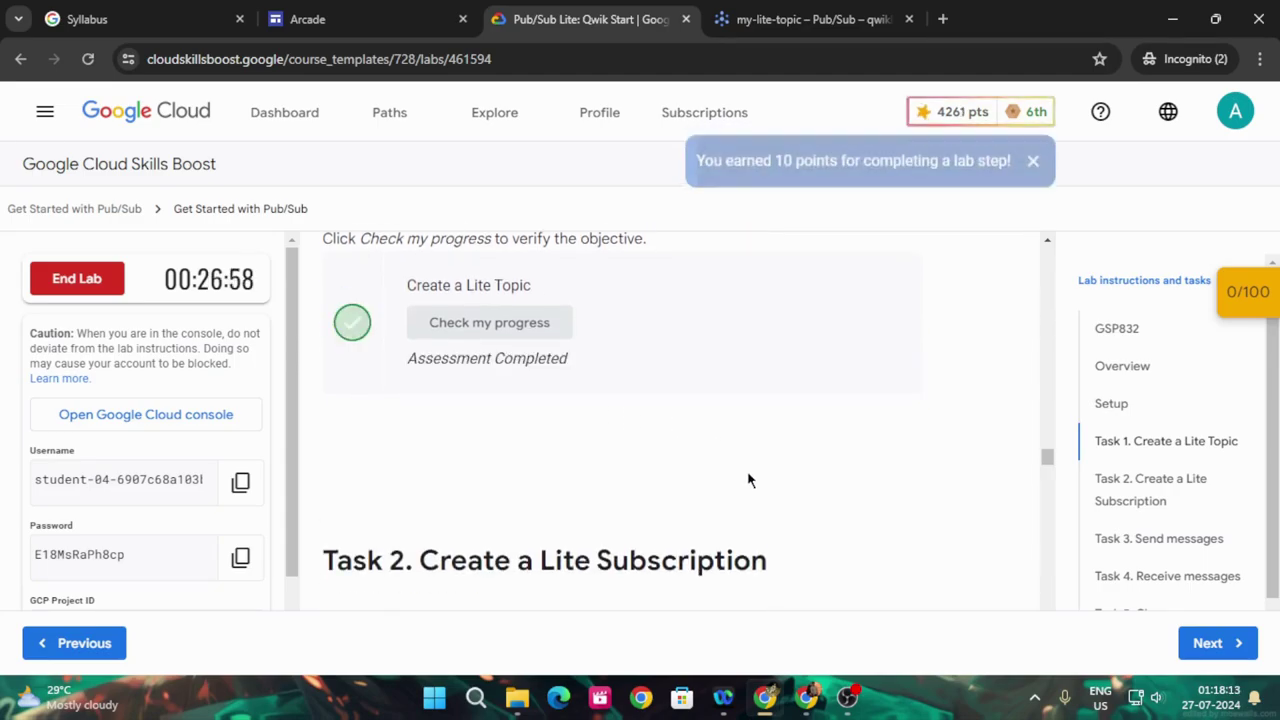
pyautogui.scroll(-3, 748, 478)
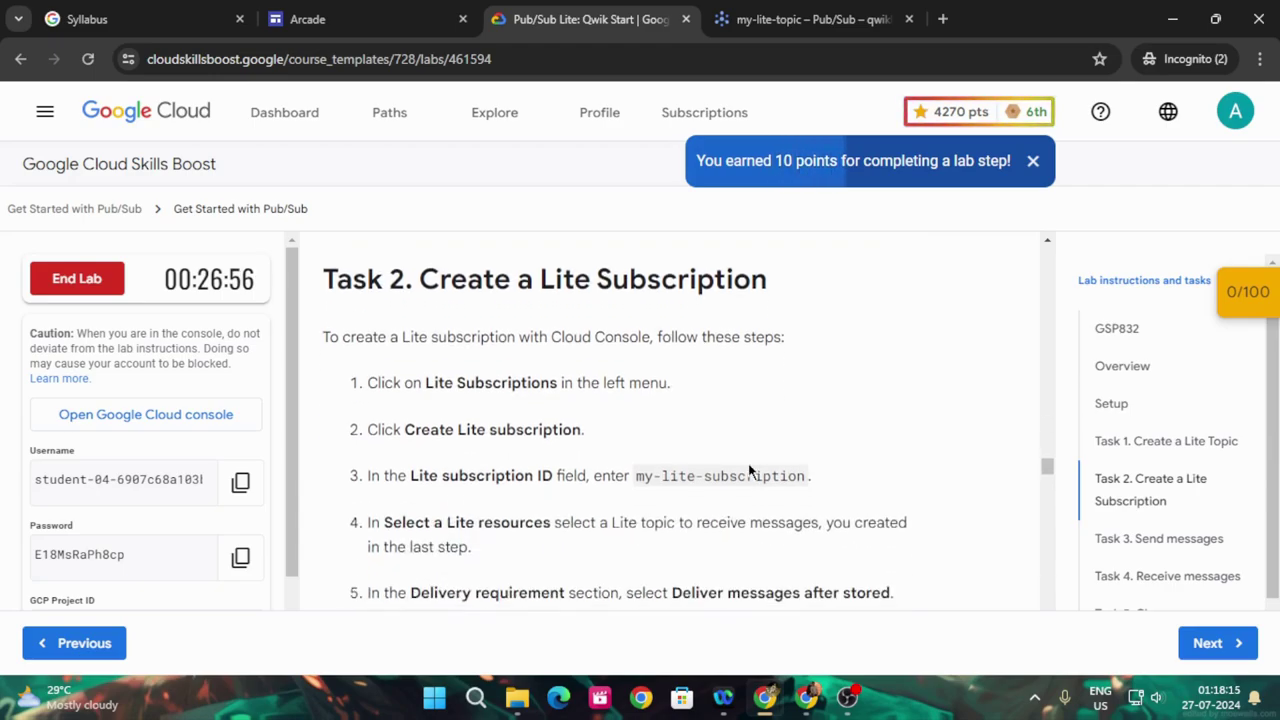
pyautogui.moveTo(636, 476); pyautogui.dragTo(808, 476)
pyautogui.hotkey('ctrl', 'c')
# Start a new Lite subscription in the console with the ID my-lite-subscription and select my-lite-topic as its Lite resource.
pyautogui.click(783, 10)
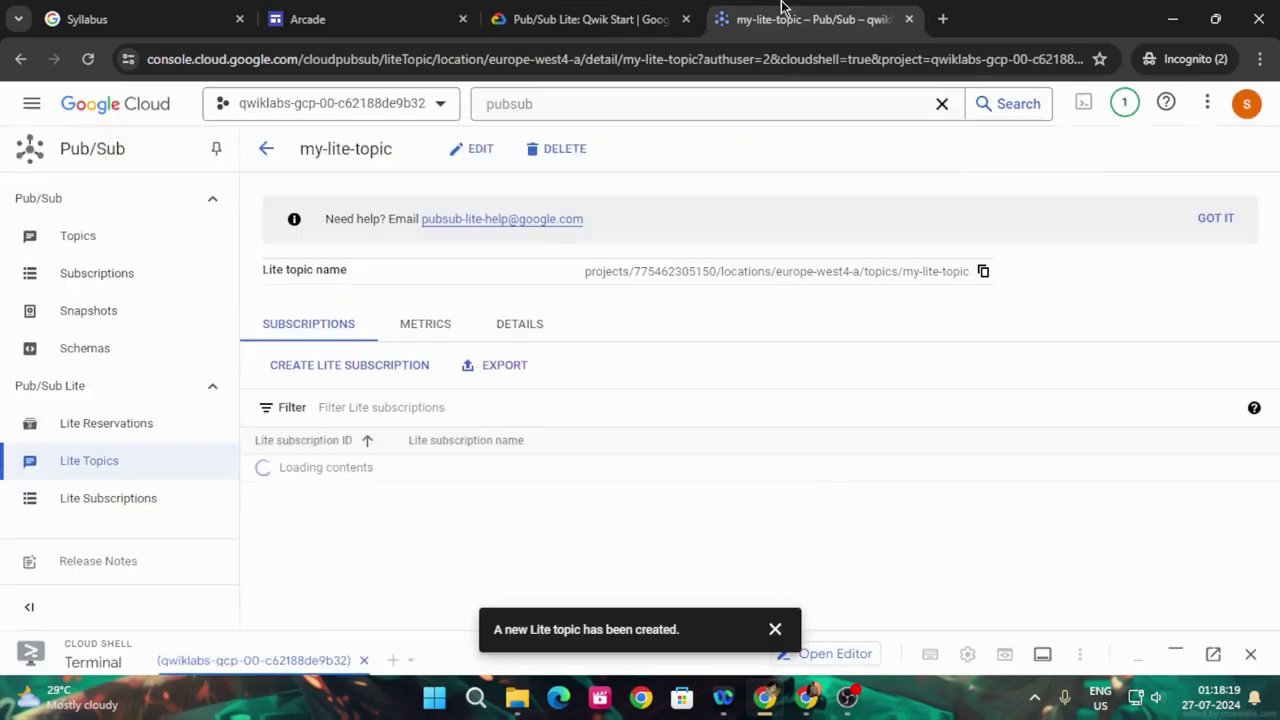
pyautogui.click(133, 517)
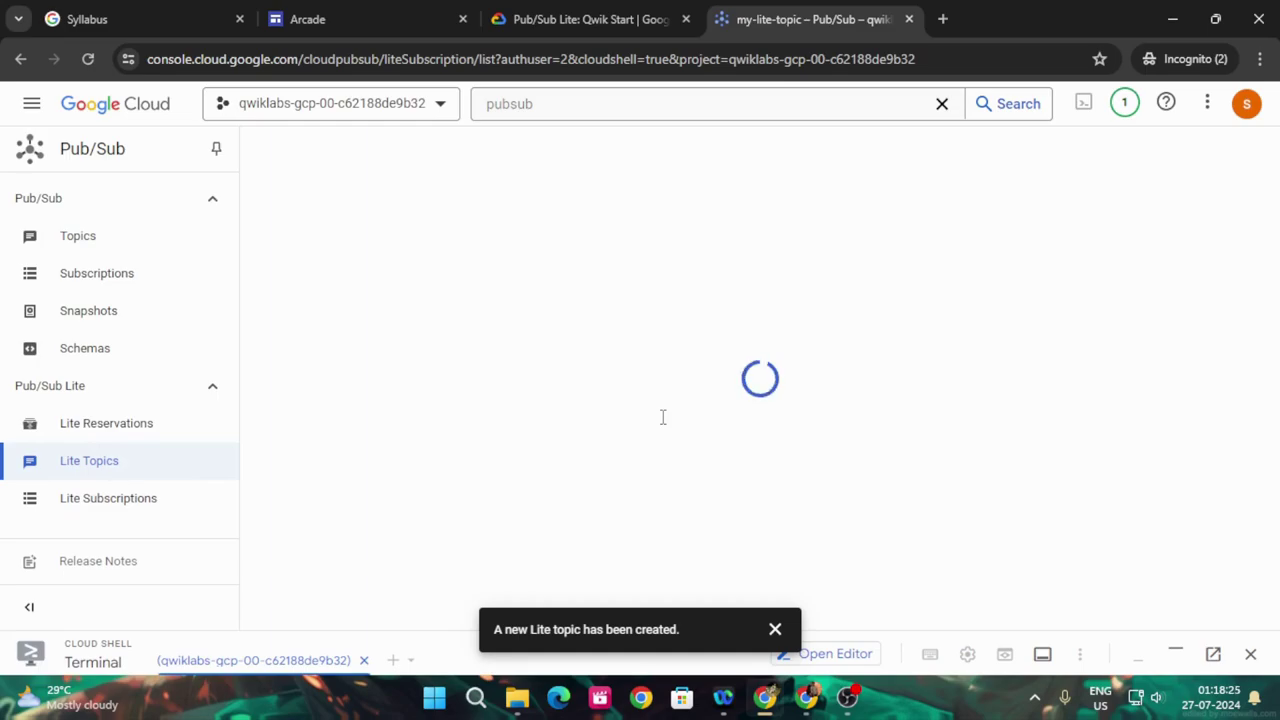
pyautogui.click(510, 150)
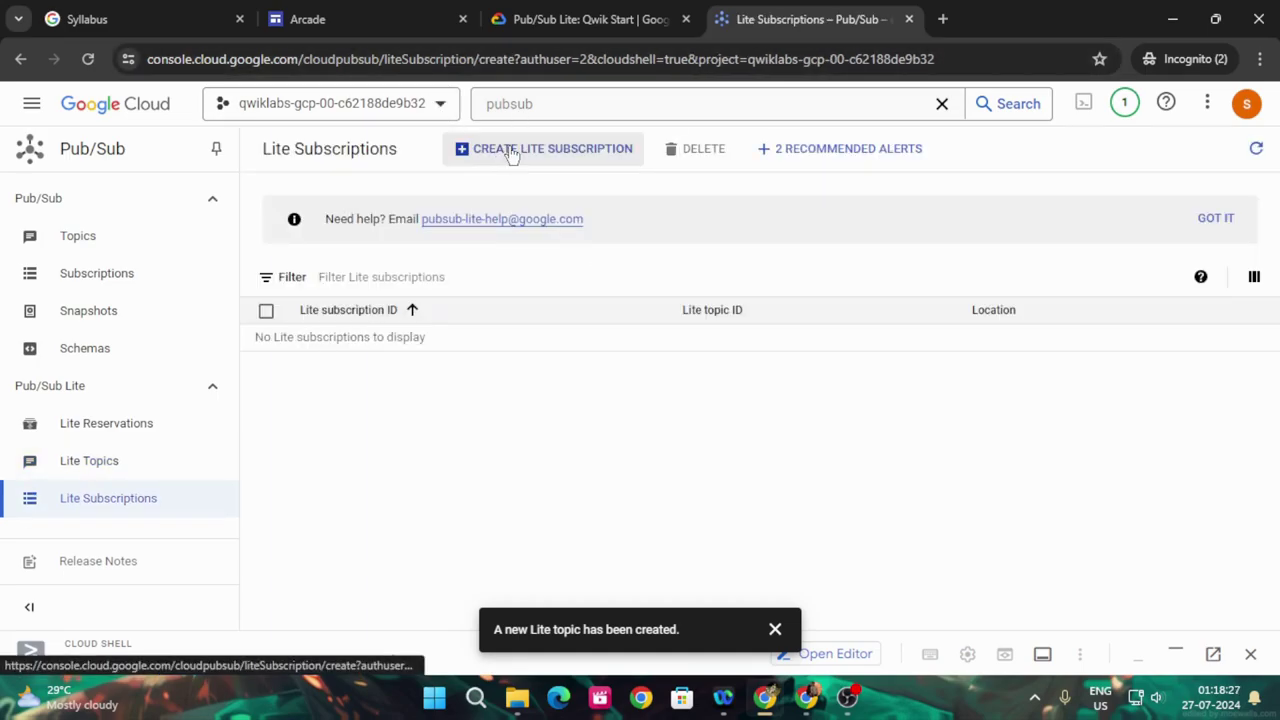
pyautogui.click(440, 217)
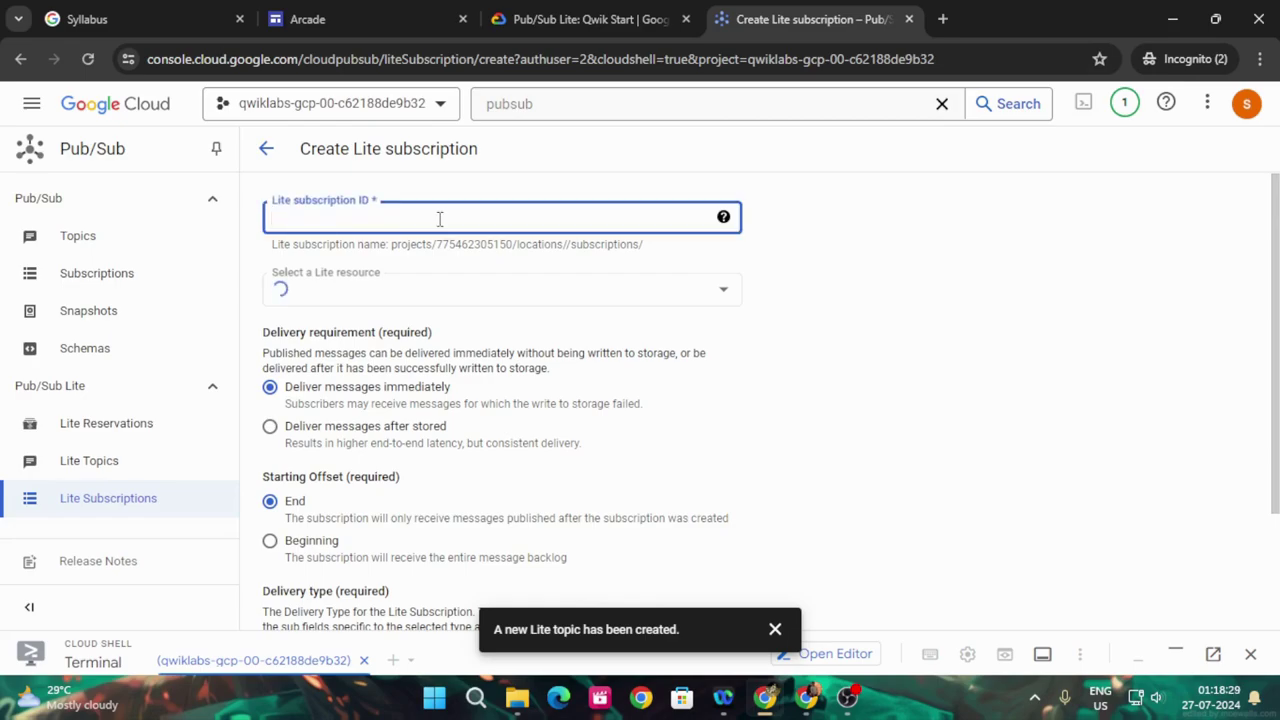
pyautogui.hotkey('ctrl', 'v')
pyautogui.click(420, 310)
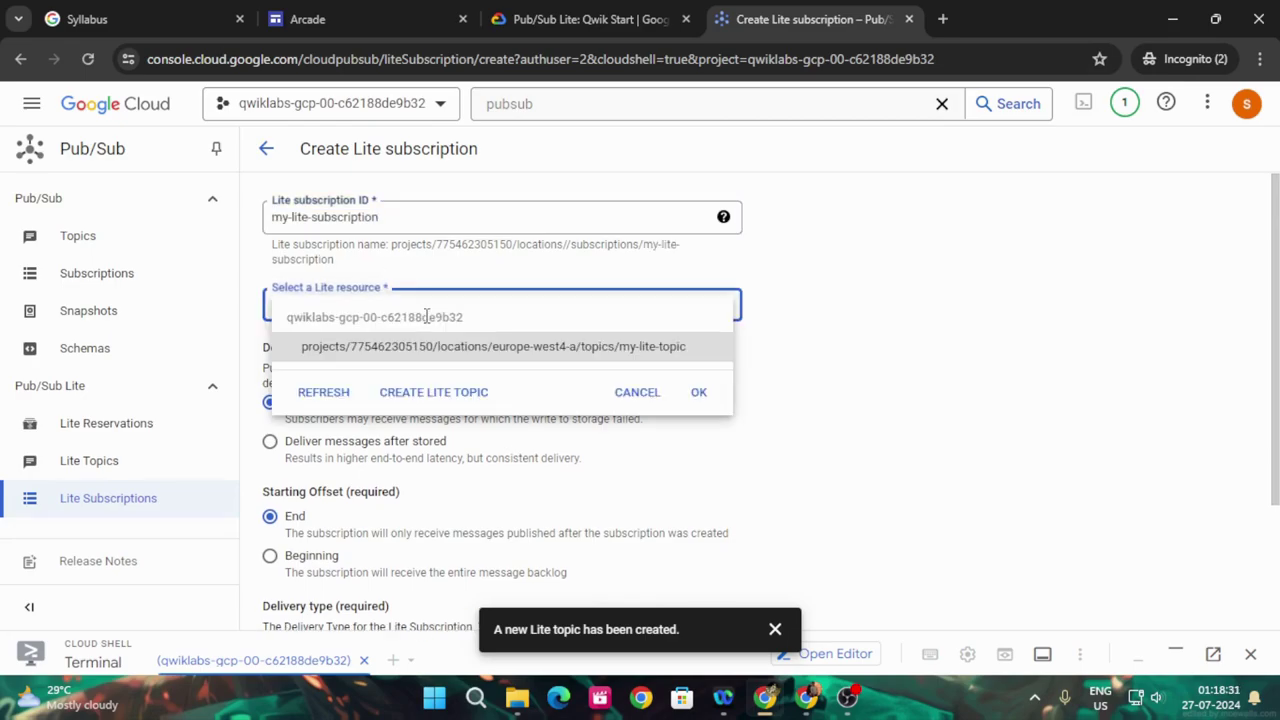
pyautogui.click(535, 350)
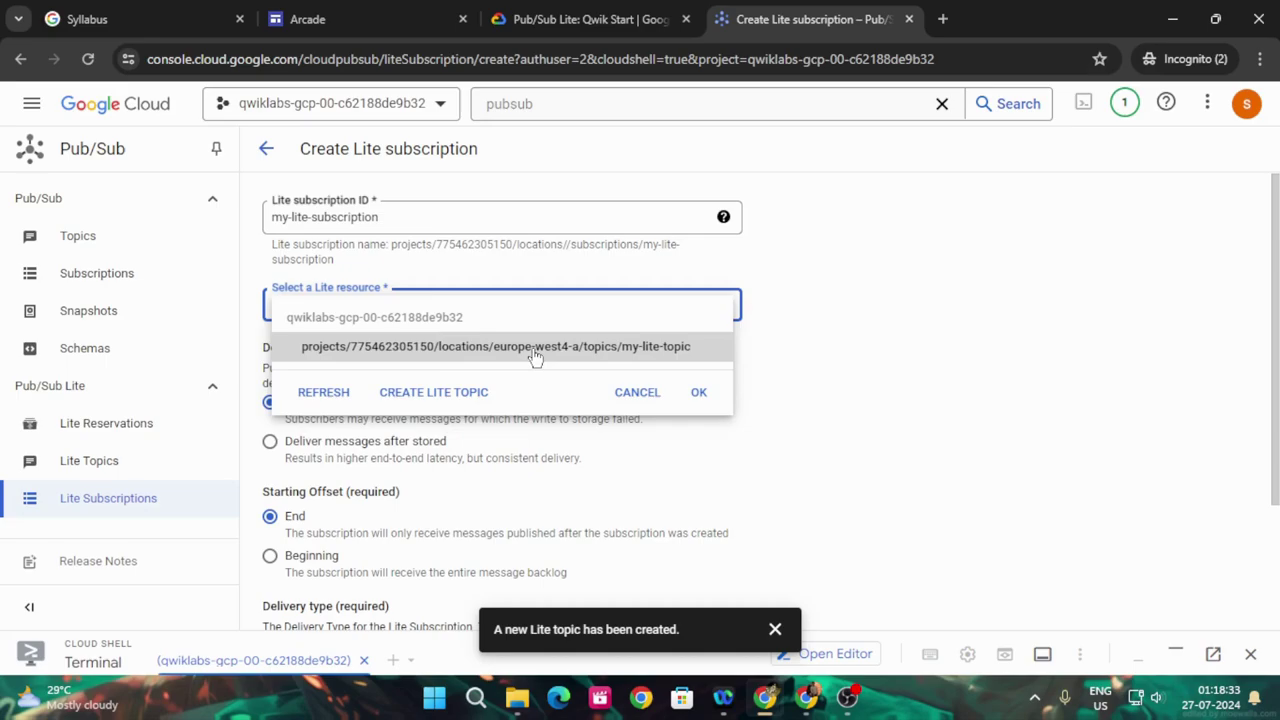
pyautogui.click(535, 350)
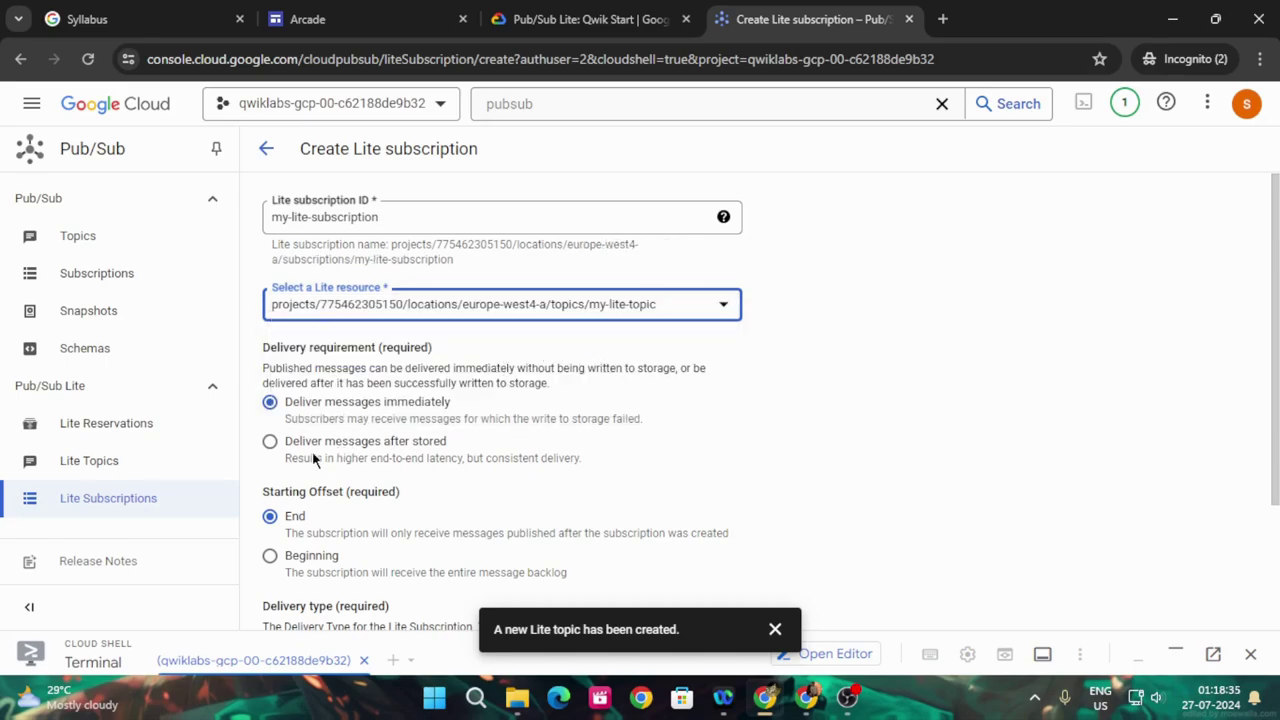
# Set the delivery requirement to Deliver messages after stored, compare with the lab's Task 2 steps and create the Lite subscription.
pyautogui.click(270, 442)
pyautogui.scroll(-2, 440, 440)
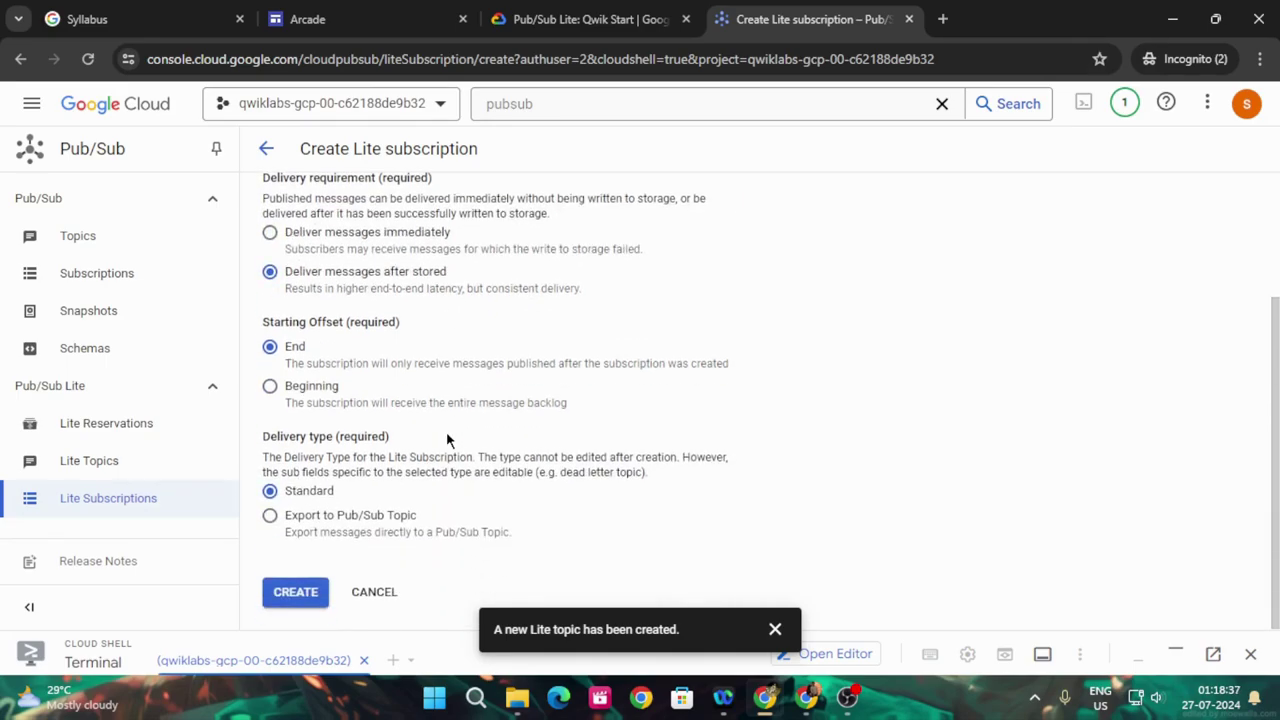
pyautogui.click(523, 24)
pyautogui.scroll(-1, 786, 531)
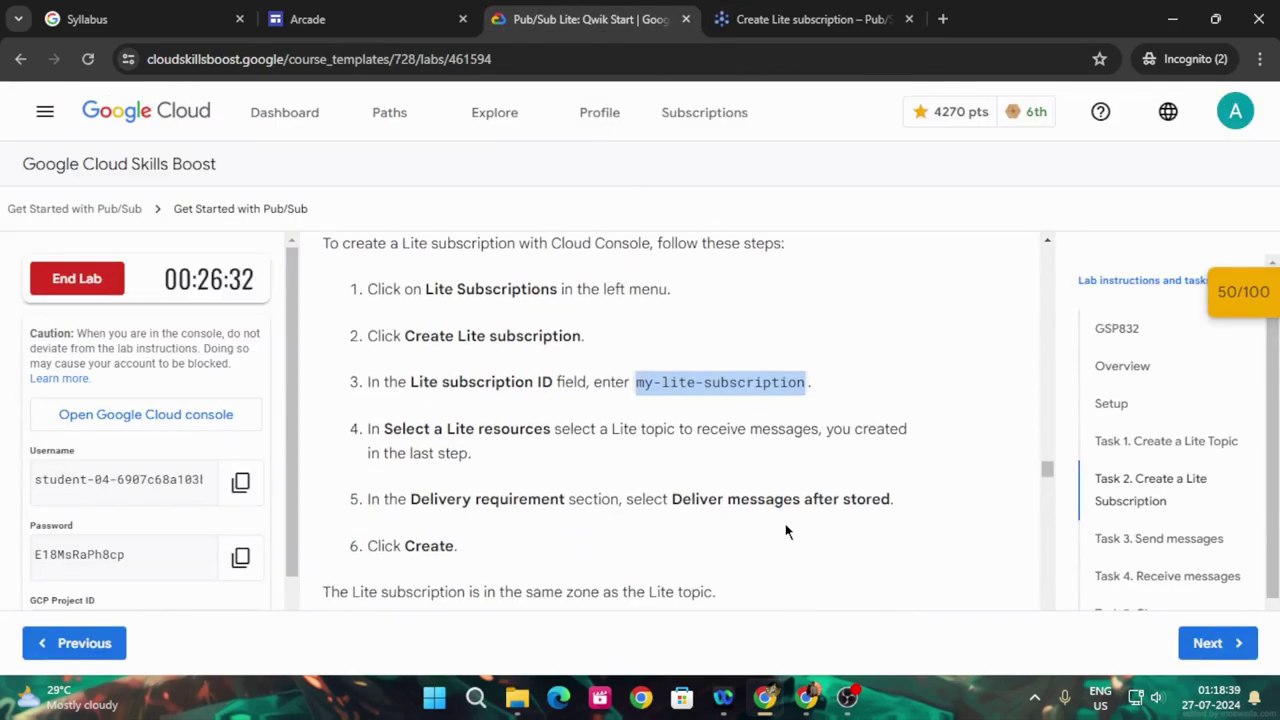
pyautogui.scroll(-2, 786, 531)
pyautogui.click(810, 19)
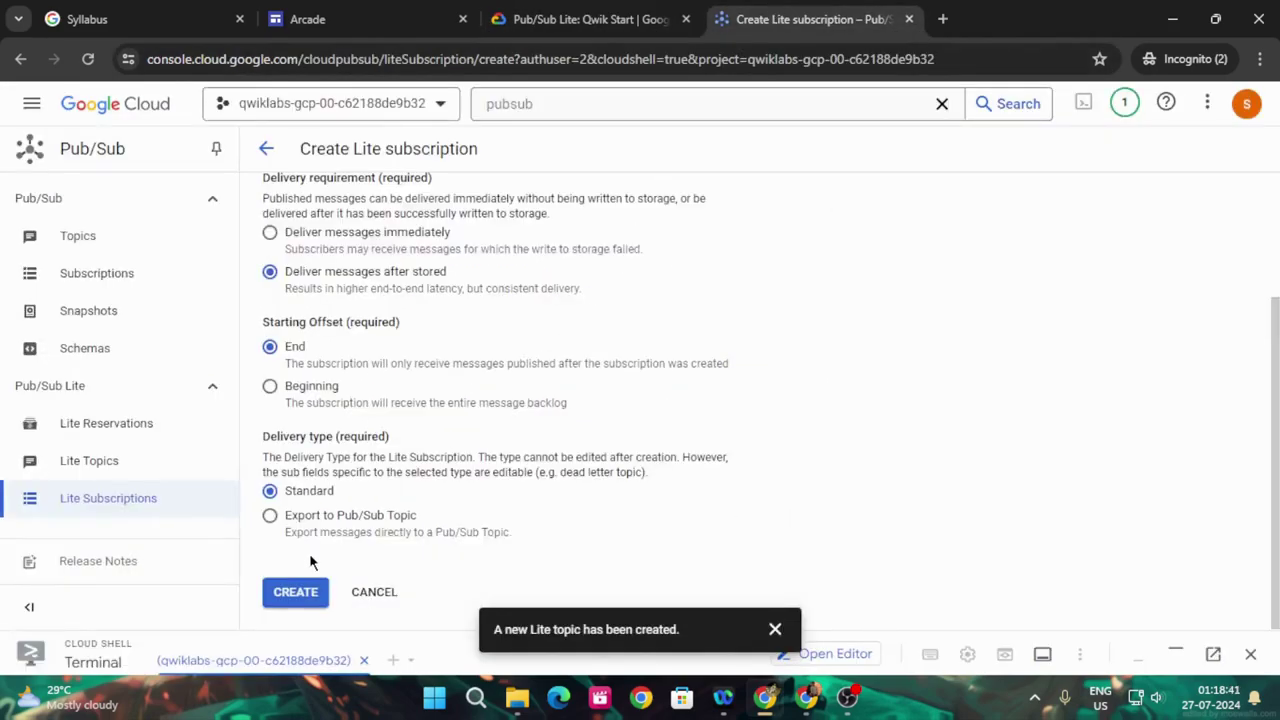
pyautogui.click(296, 593)
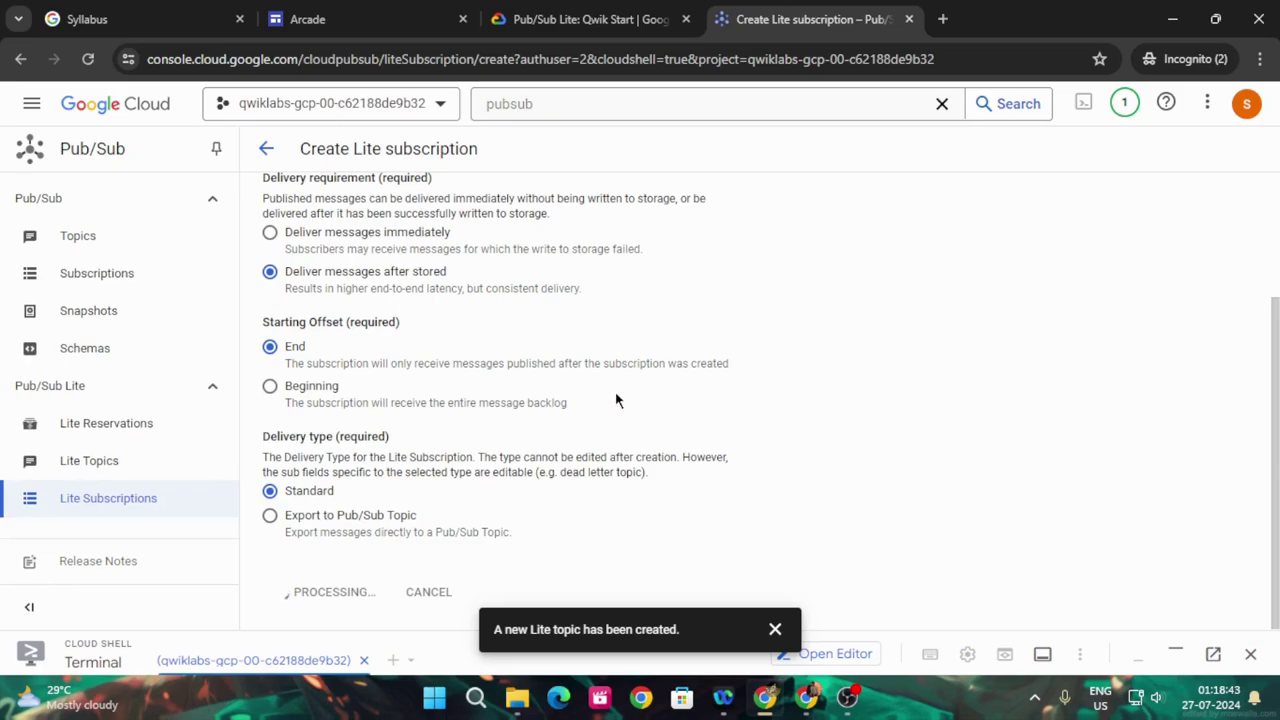
# Return to the lab's Task 2 and try to check the progress of the Create a Lite Subscription objective, also from the Checkpoints list.
pyautogui.click(600, 17)
pyautogui.scroll(-2, 680, 448)
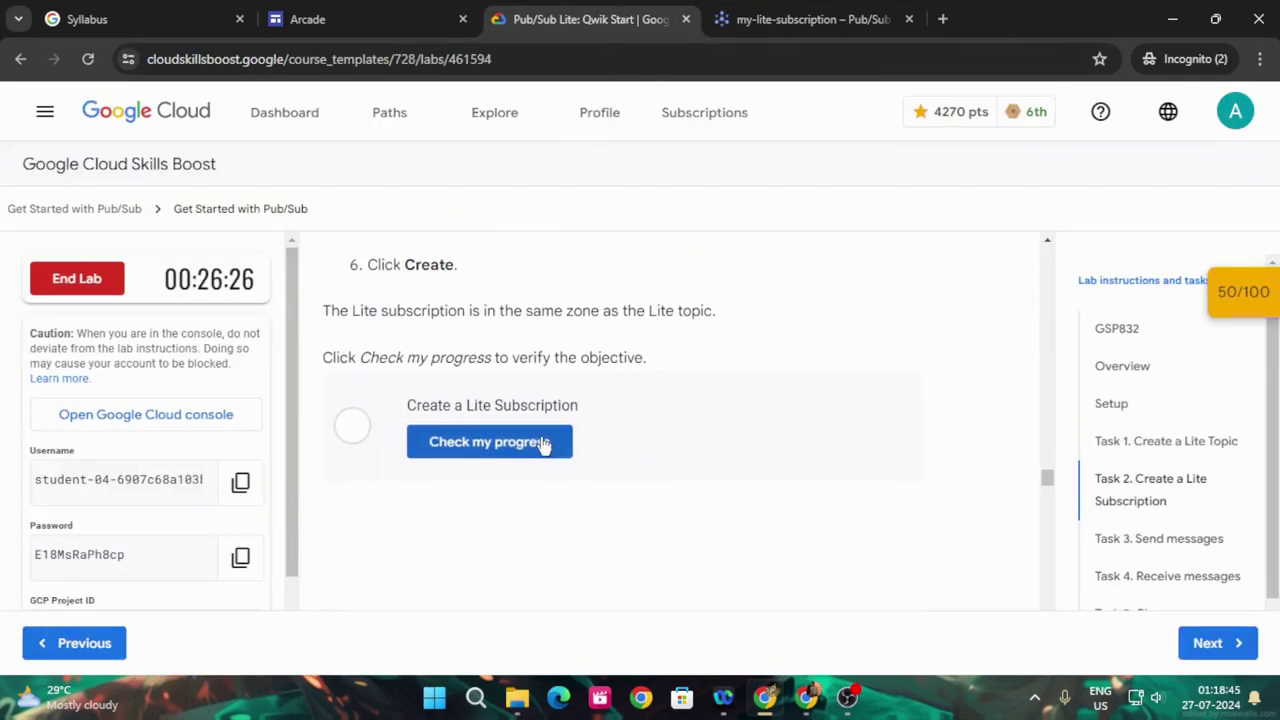
pyautogui.click(810, 19)
pyautogui.click(590, 19)
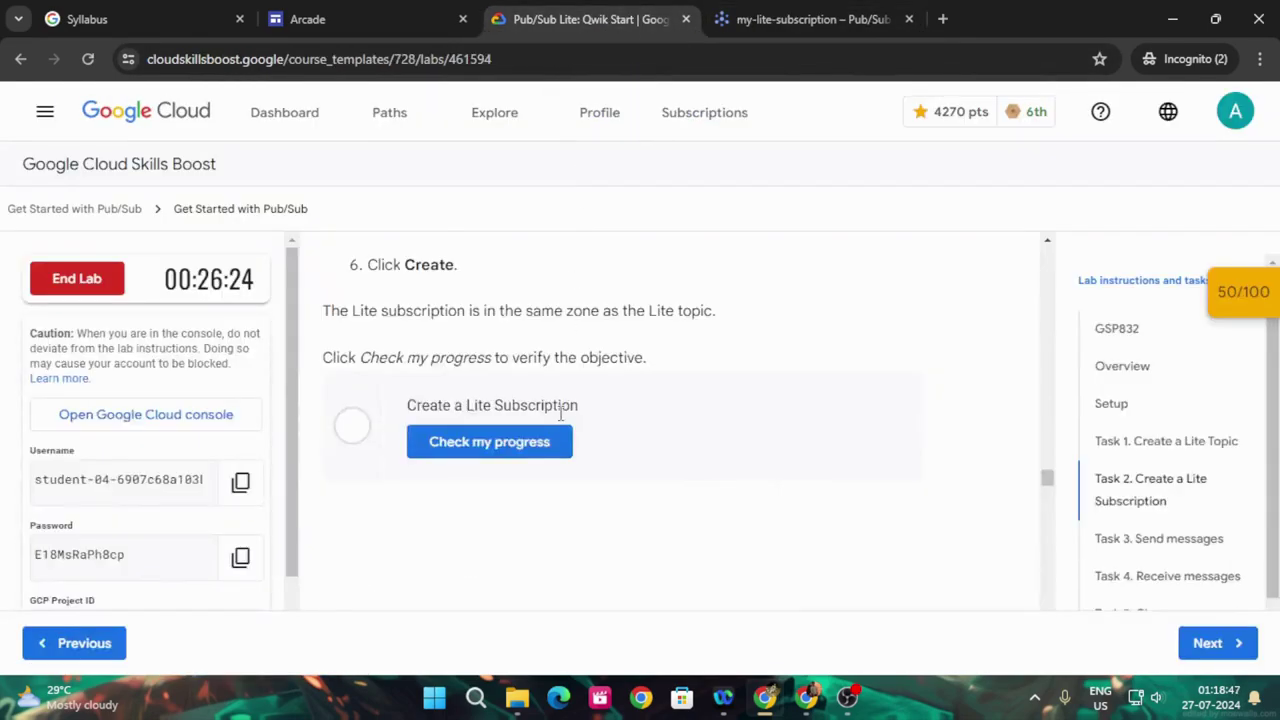
pyautogui.click(548, 452)
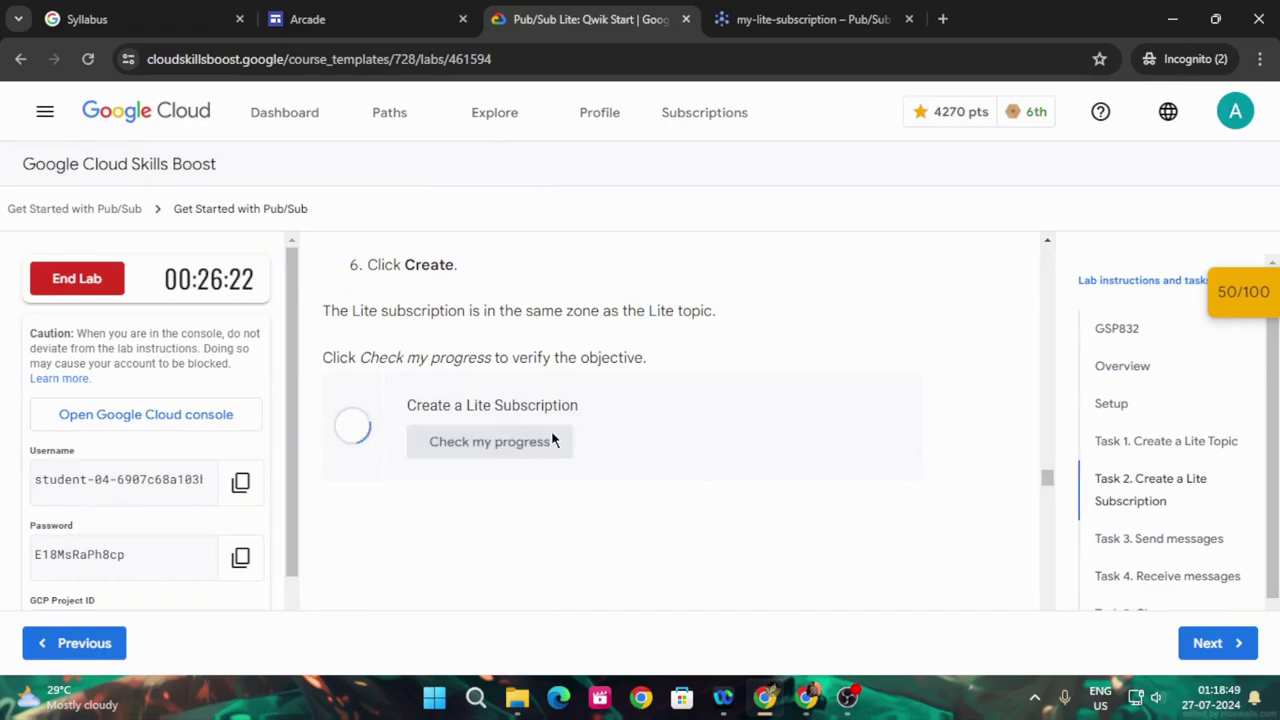
pyautogui.click(552, 440)
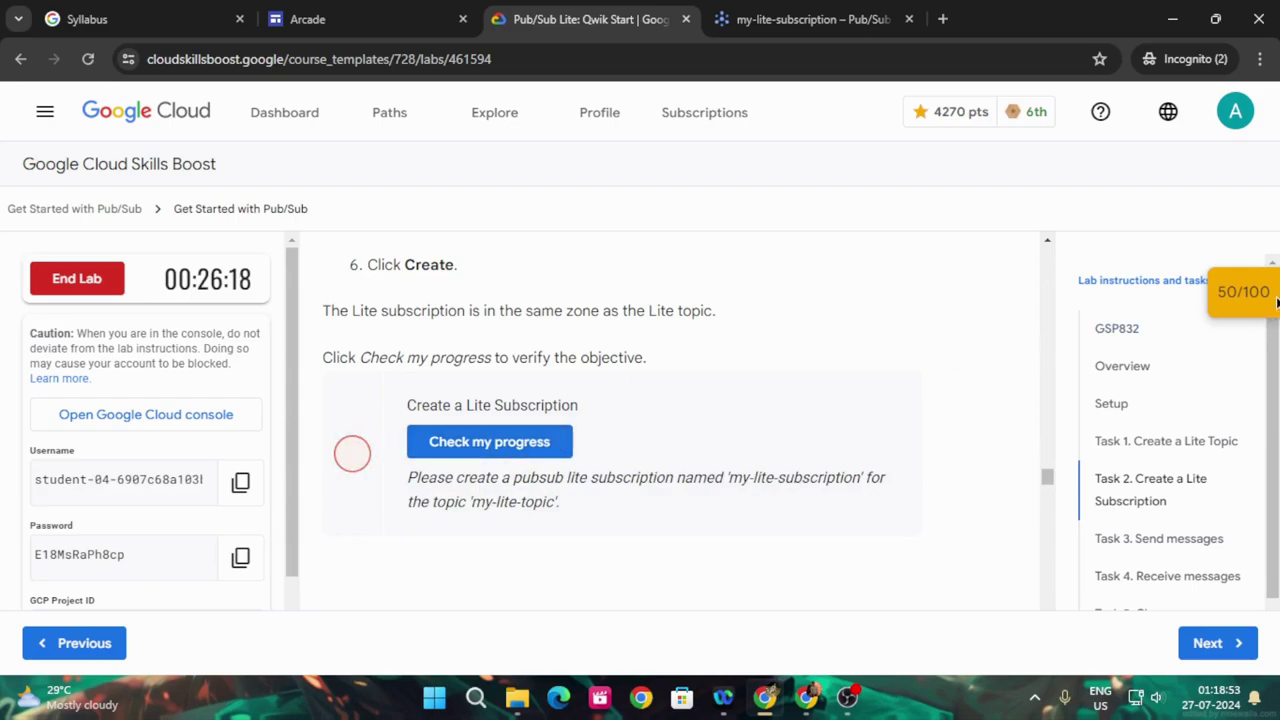
pyautogui.click(1243, 292)
pyautogui.click(1092, 420)
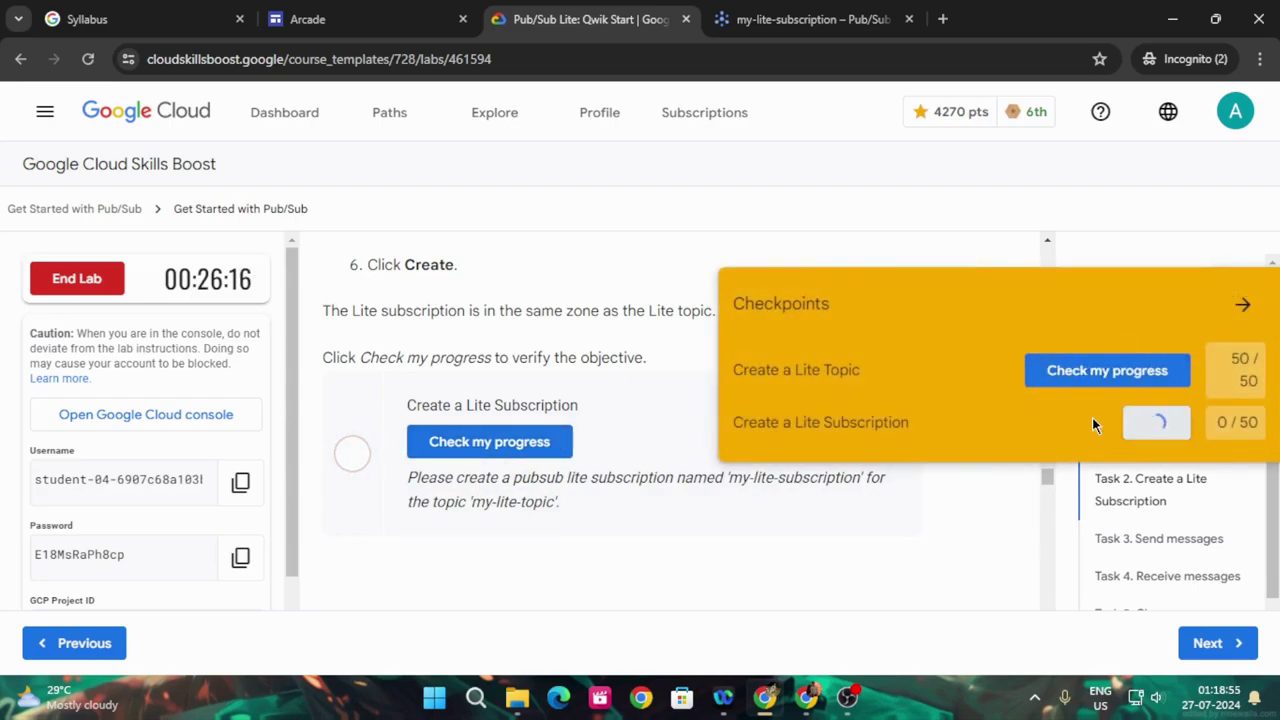
# Verify my-lite-subscription in the console, dismiss its creation notice and recheck the Create a Lite Subscription objective in the lab.
pyautogui.click(814, 10)
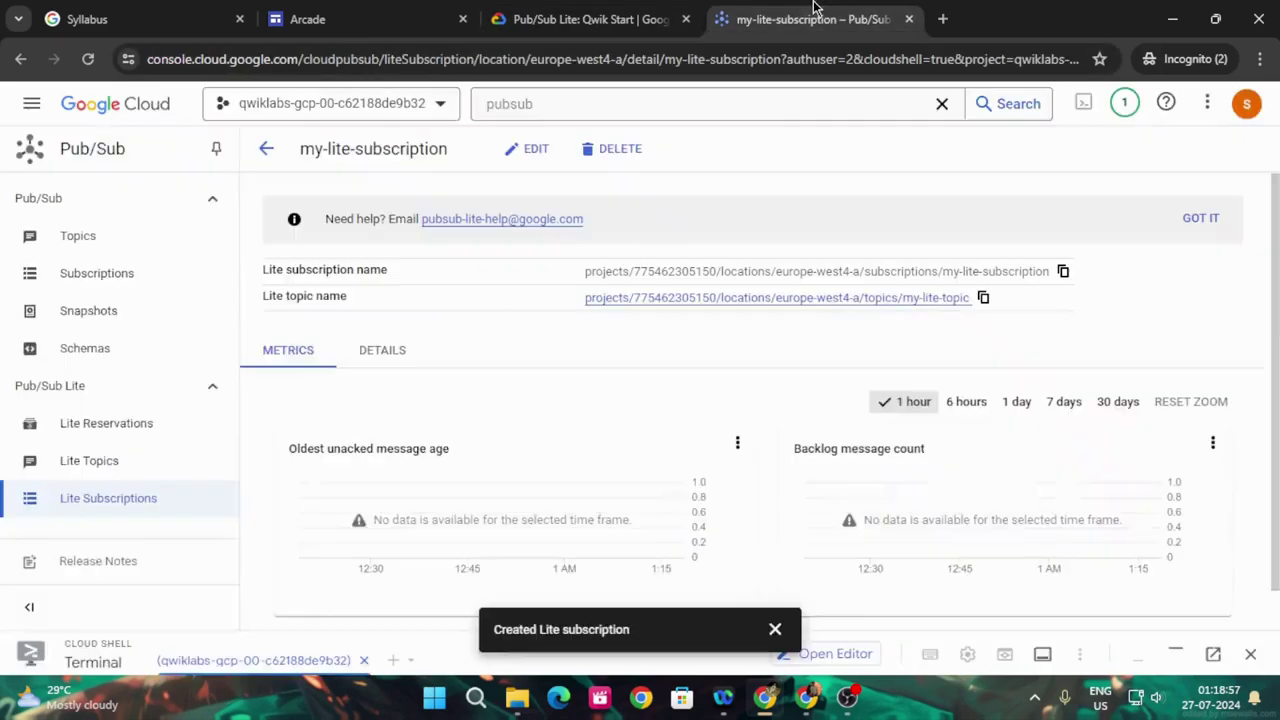
pyautogui.click(775, 630)
pyautogui.click(590, 19)
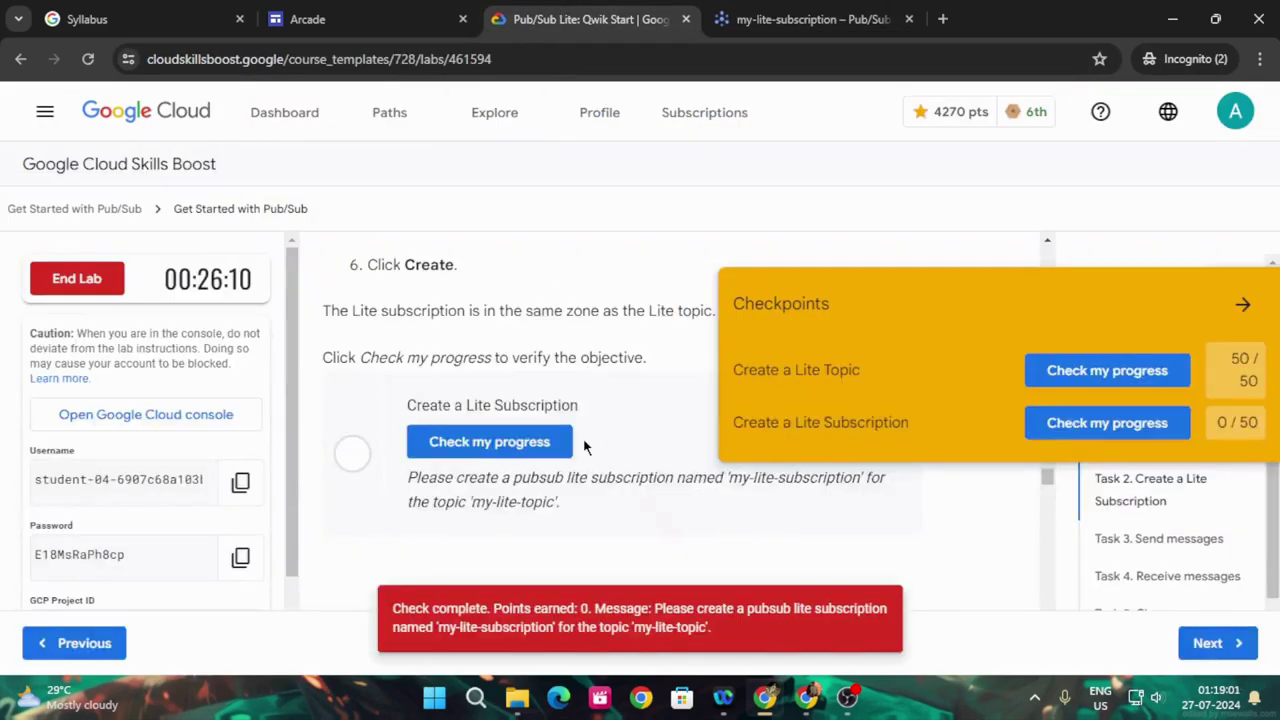
pyautogui.click(489, 441)
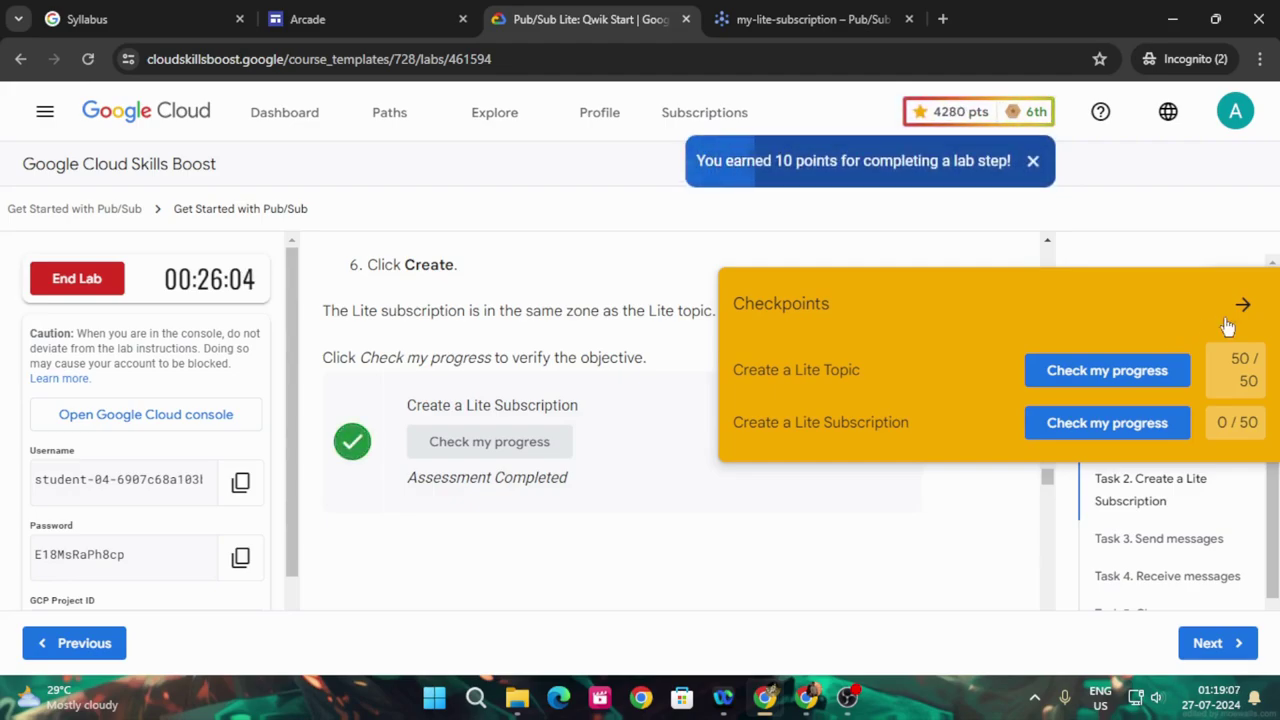
pyautogui.click(1128, 432)
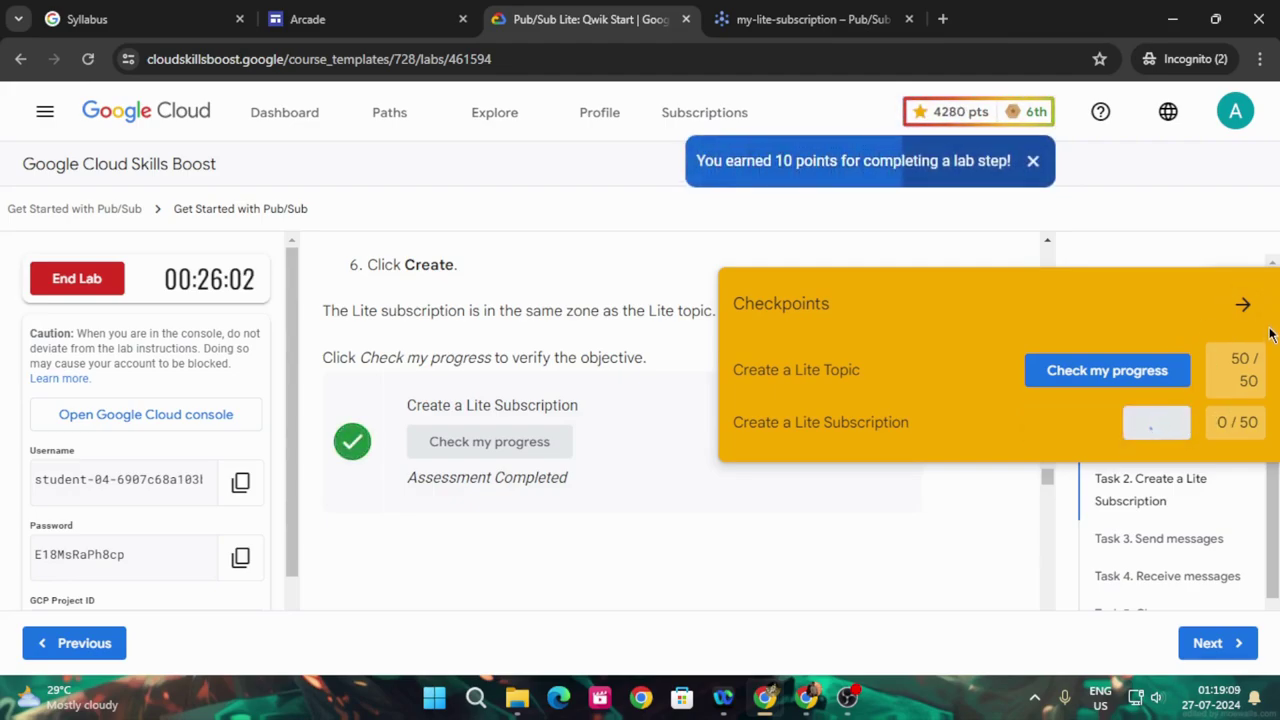
pyautogui.click(1240, 305)
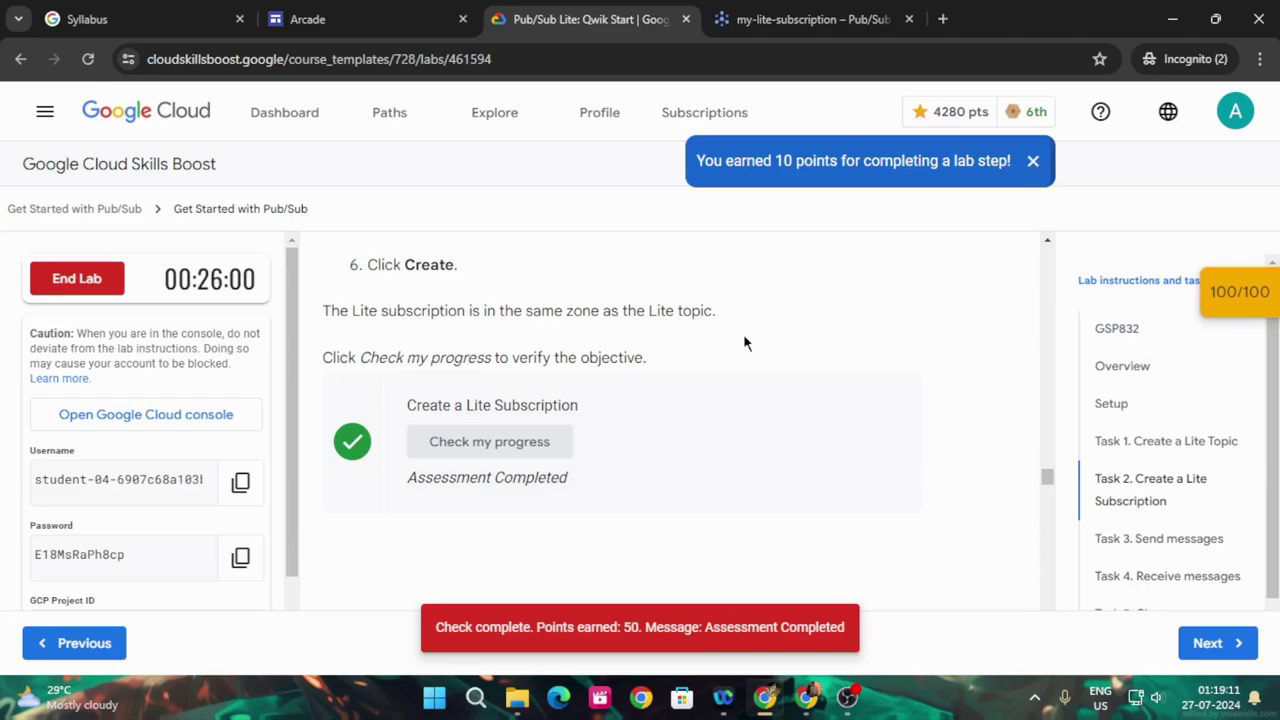
# End the Pub/Sub Lite lab and confirm ending it.
pyautogui.scroll(10, 579, 389)
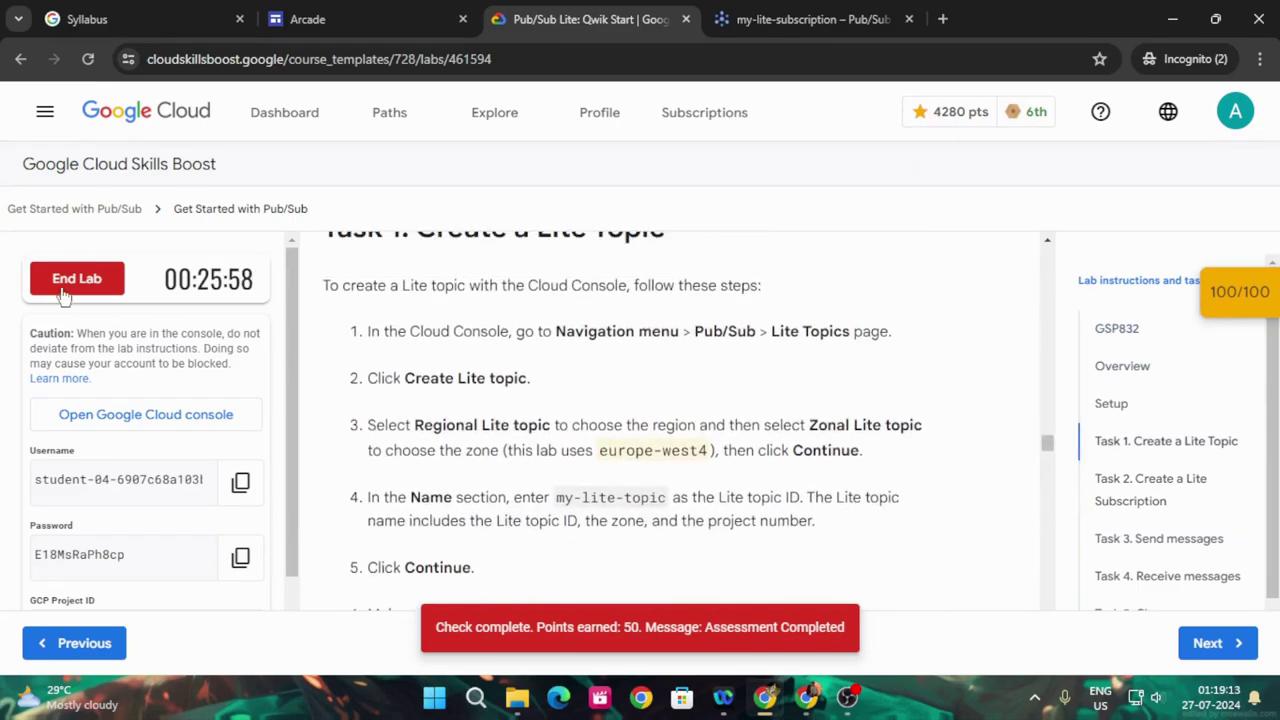
pyautogui.click(62, 292)
pyautogui.click(822, 444)
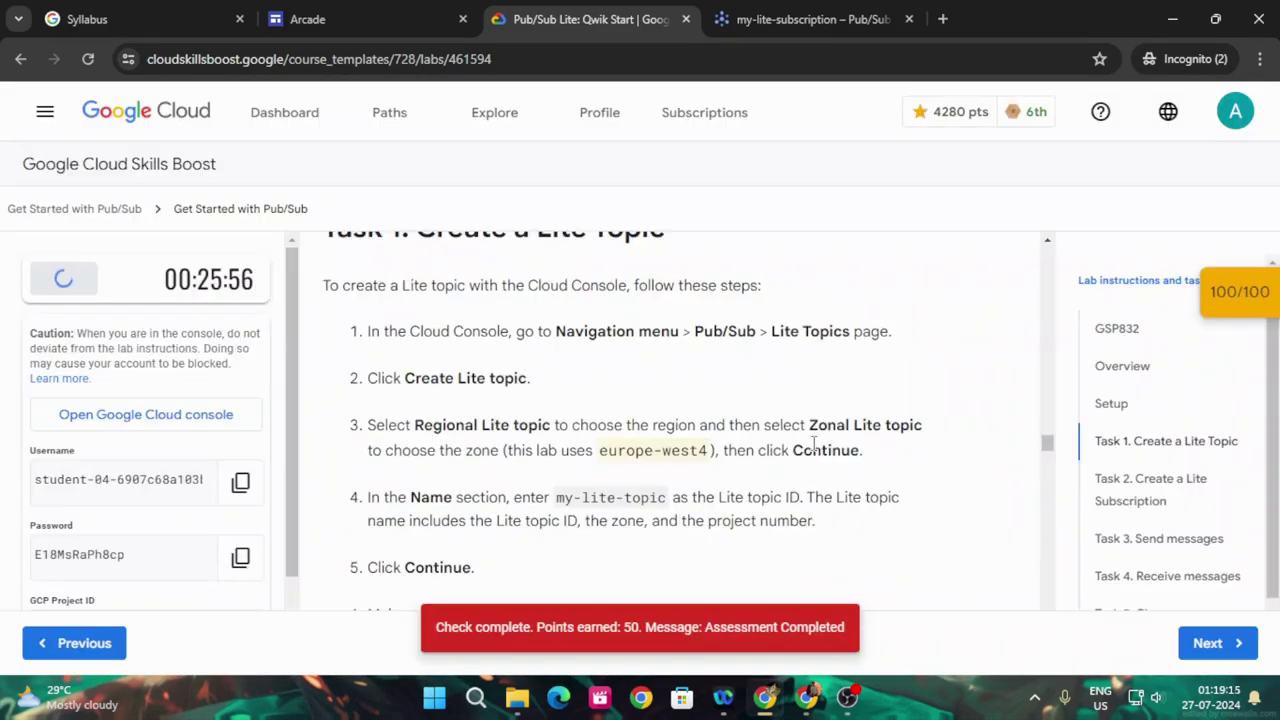